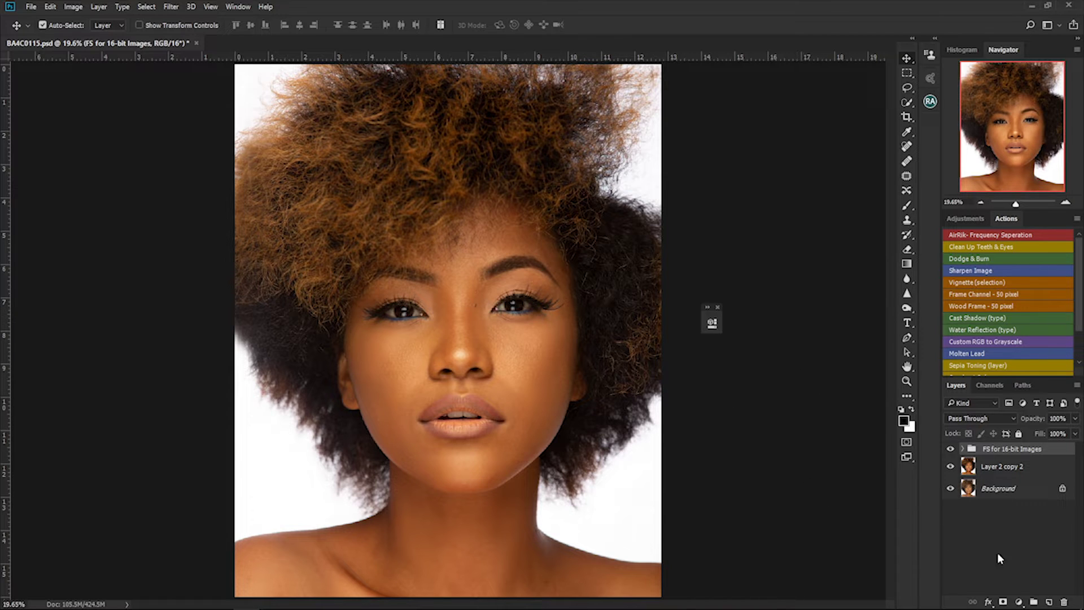
Add a Curves adjustment layer above the FS for 16-bit Images group and set its blend mode to Screen.
left_click(1019, 602)
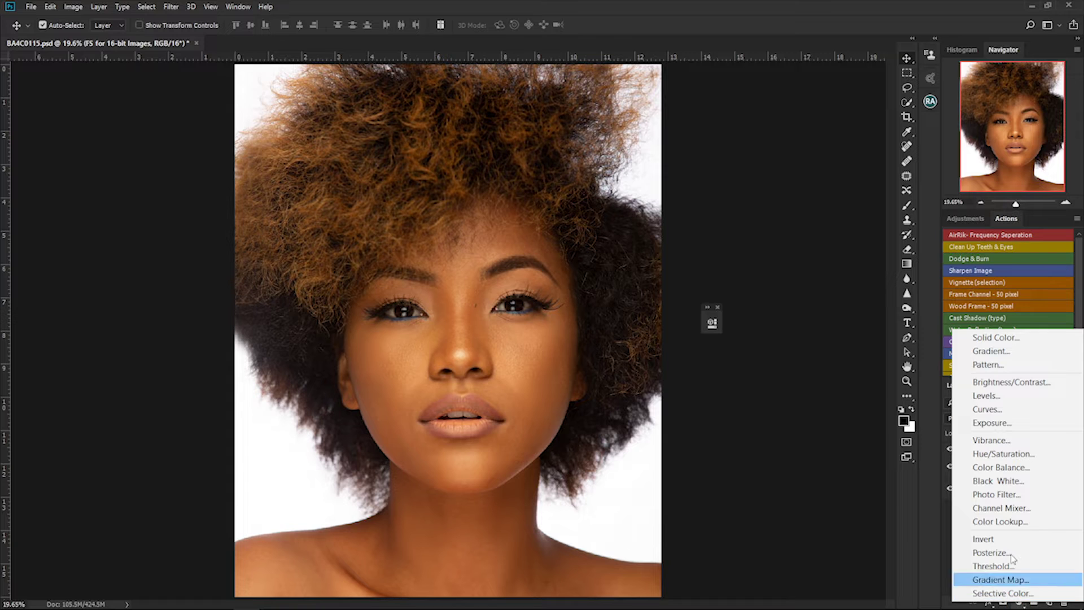
left_click(1004, 408)
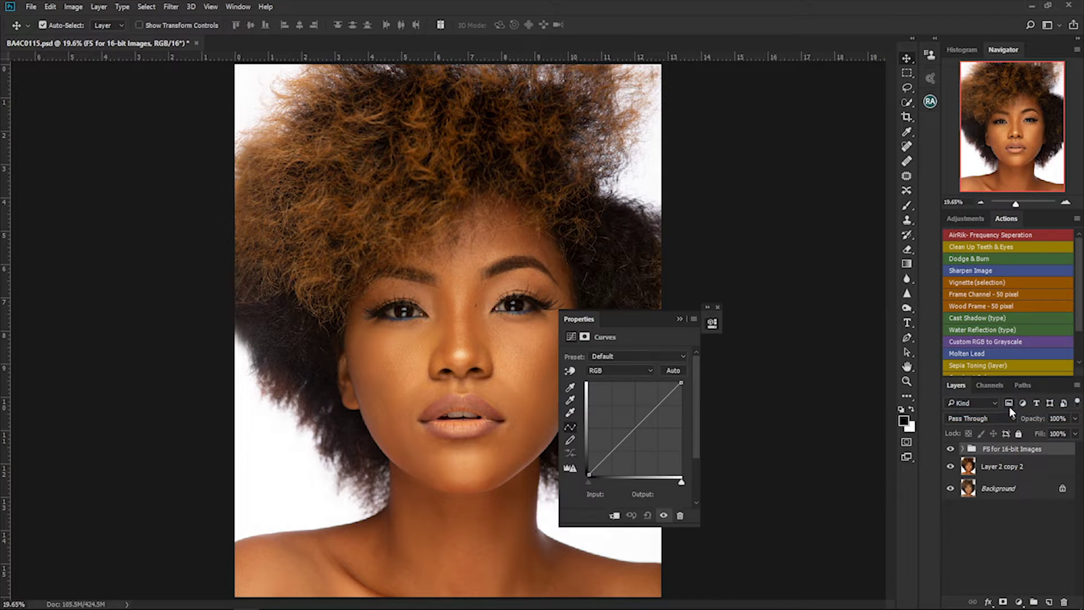
left_click(680, 320)
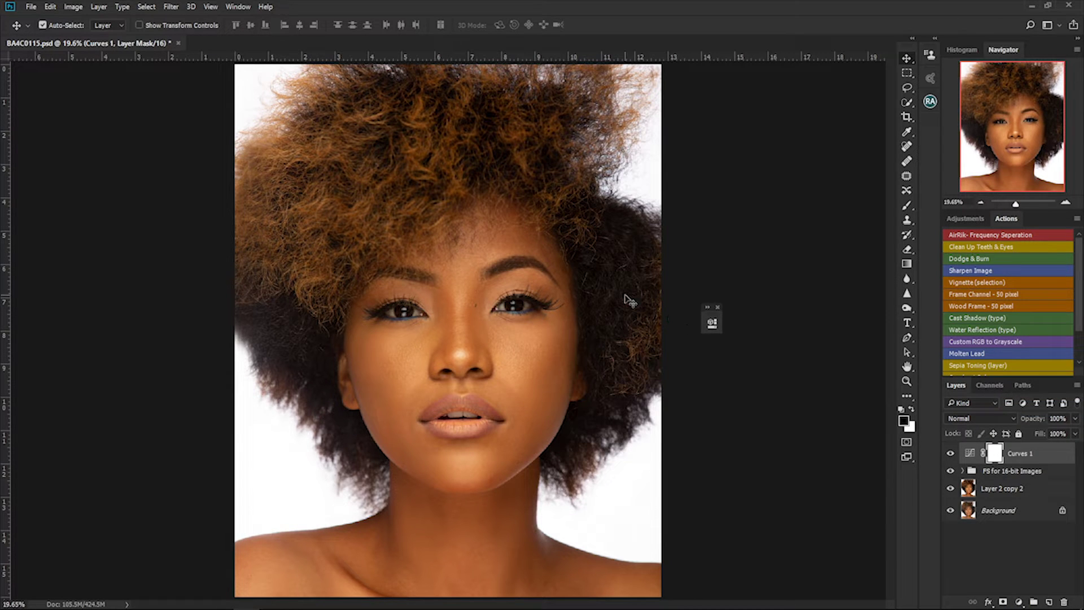
left_click(981, 419)
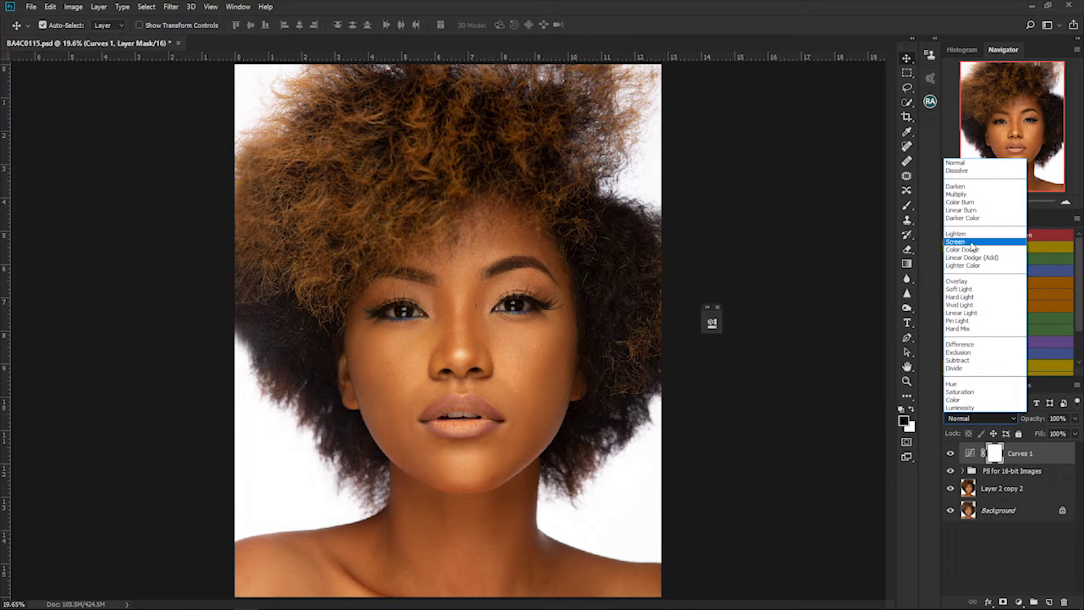
left_click(972, 243)
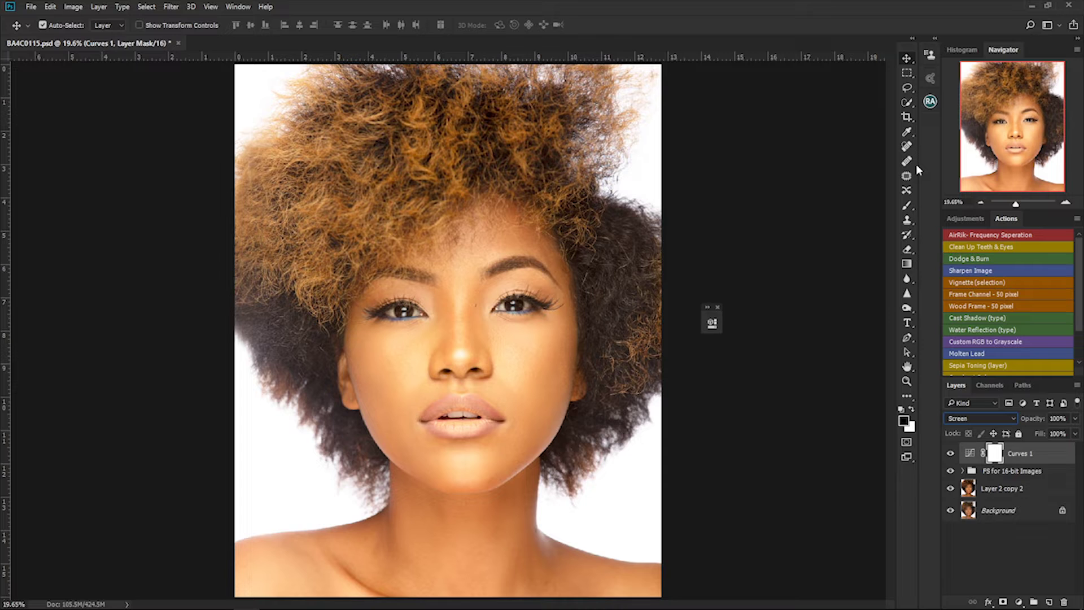
Invert the Screen Curves layer's mask to black.
left_click(992, 456)
key("ctrl")
key("ctrl+i")
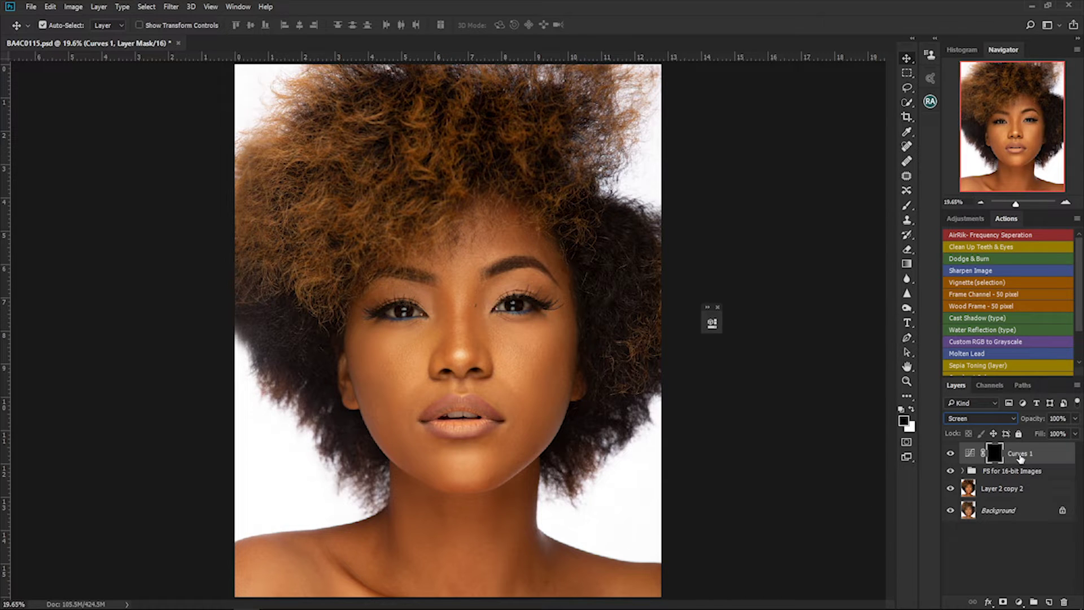
Rename the Screen Curves layer as hihlights.
left_click(1020, 457)
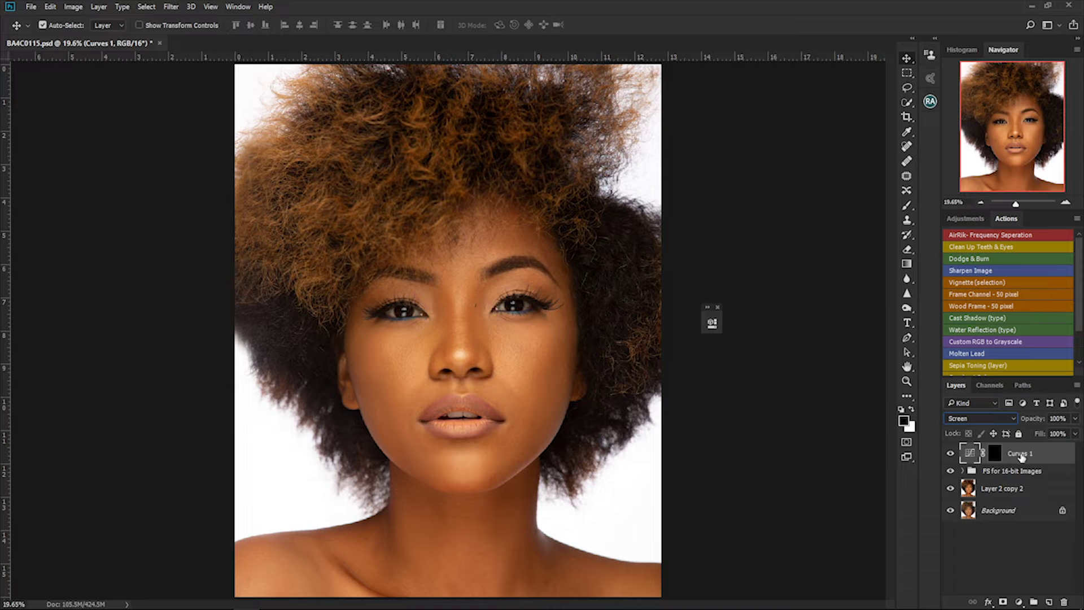
double_click(1020, 458)
type("hh")
type("ihl")
type("ights")
key("Return")
Add a second Curves adjustment layer above hihlights and set its blend mode to Multiply.
left_click(1020, 599)
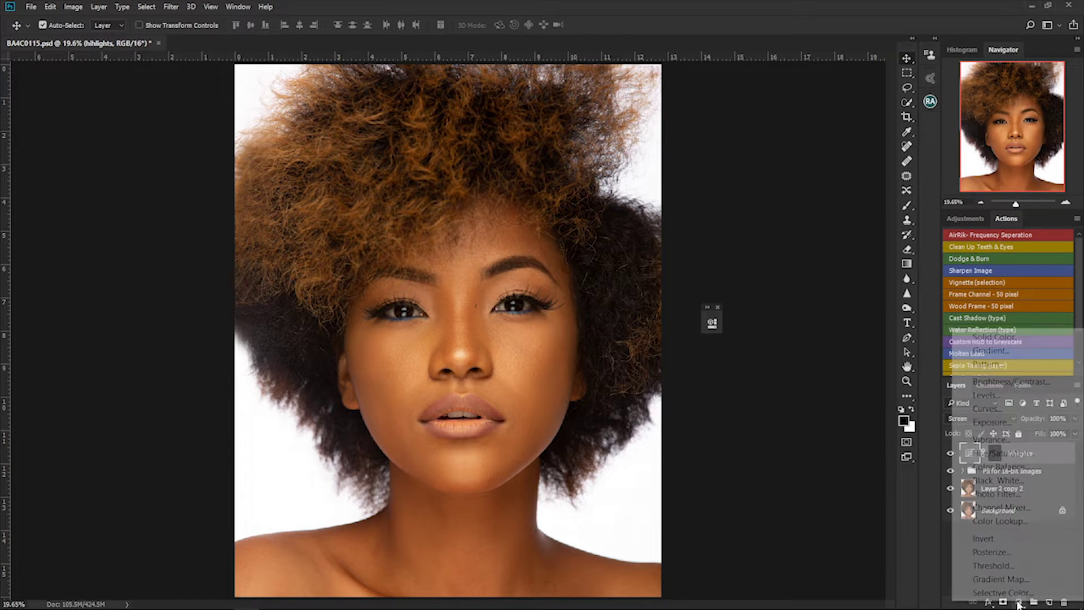
left_click(1002, 411)
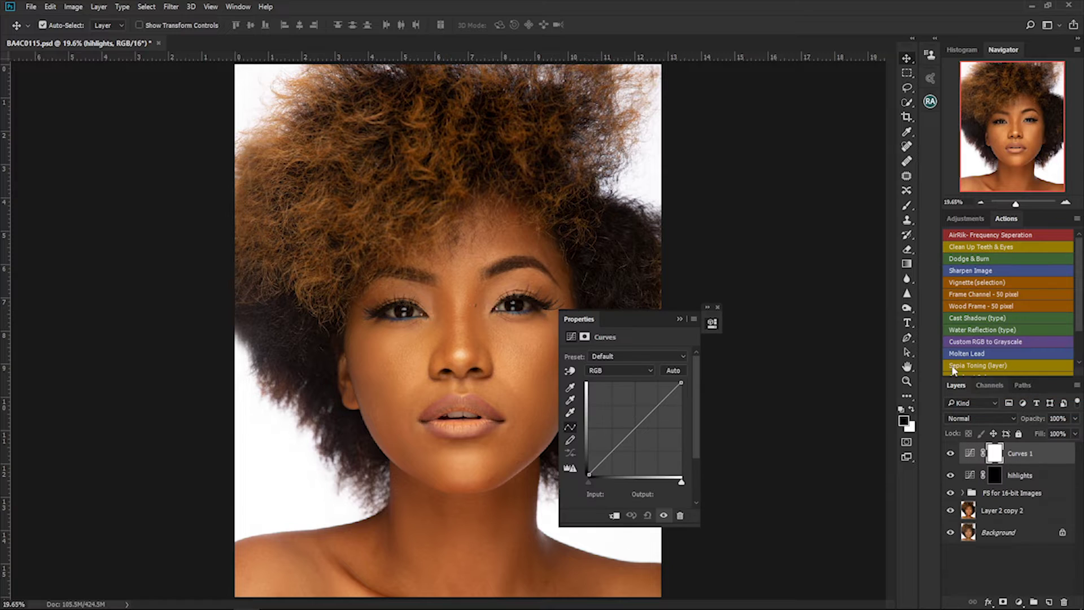
left_click(680, 319)
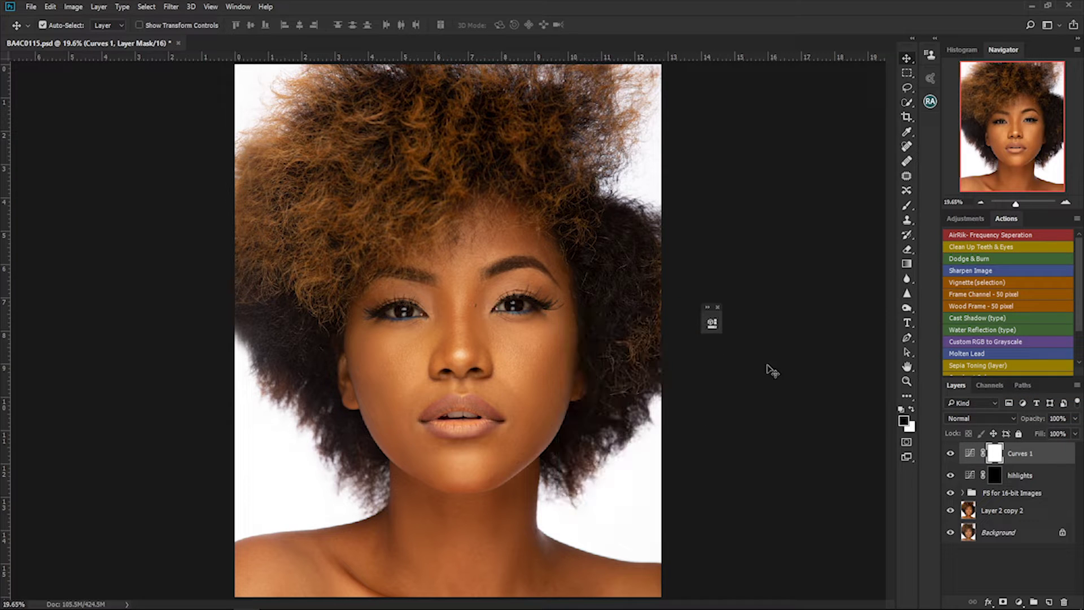
left_click(976, 418)
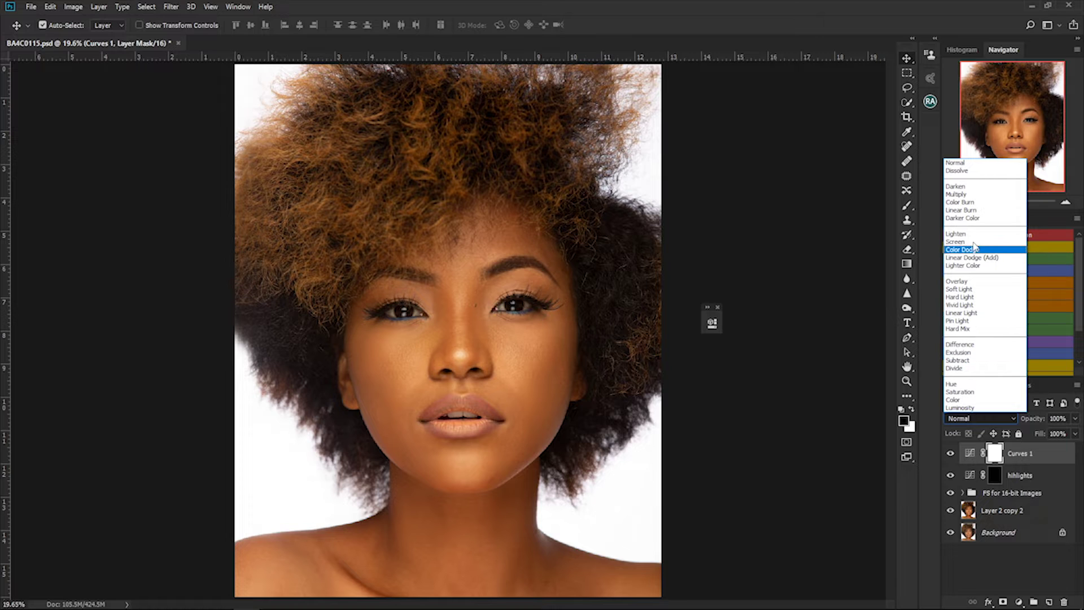
left_click(972, 195)
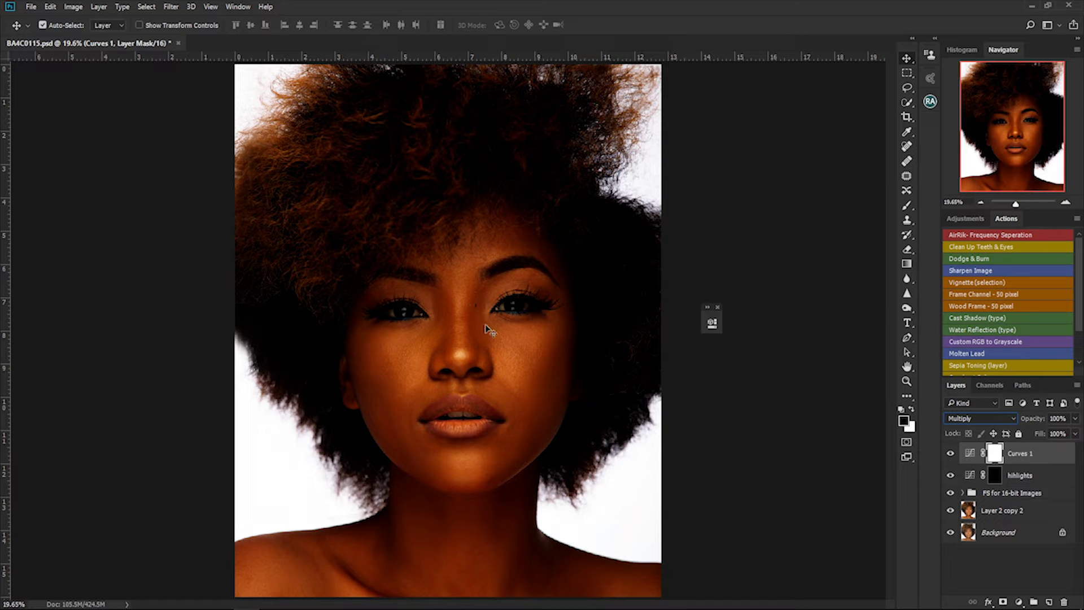
Close the collapsed floating panel and invert the Multiply Curves layer's mask to black.
left_click(718, 308)
key("ctrl+i")
key("ctrl")
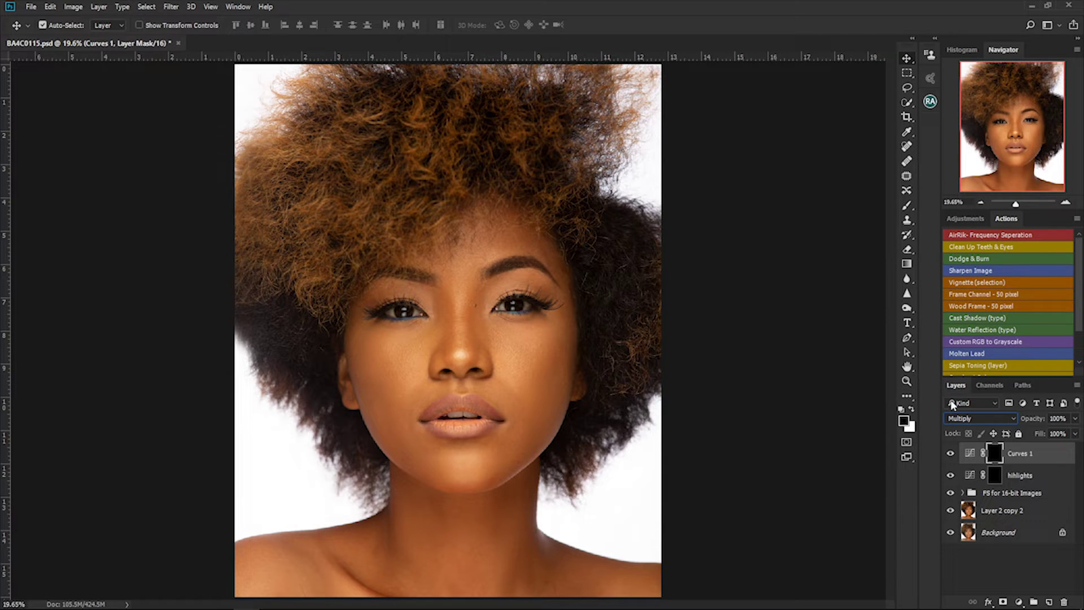
Group the two Curves layers and name the group D n B.
left_click(1049, 480, "ctrl")
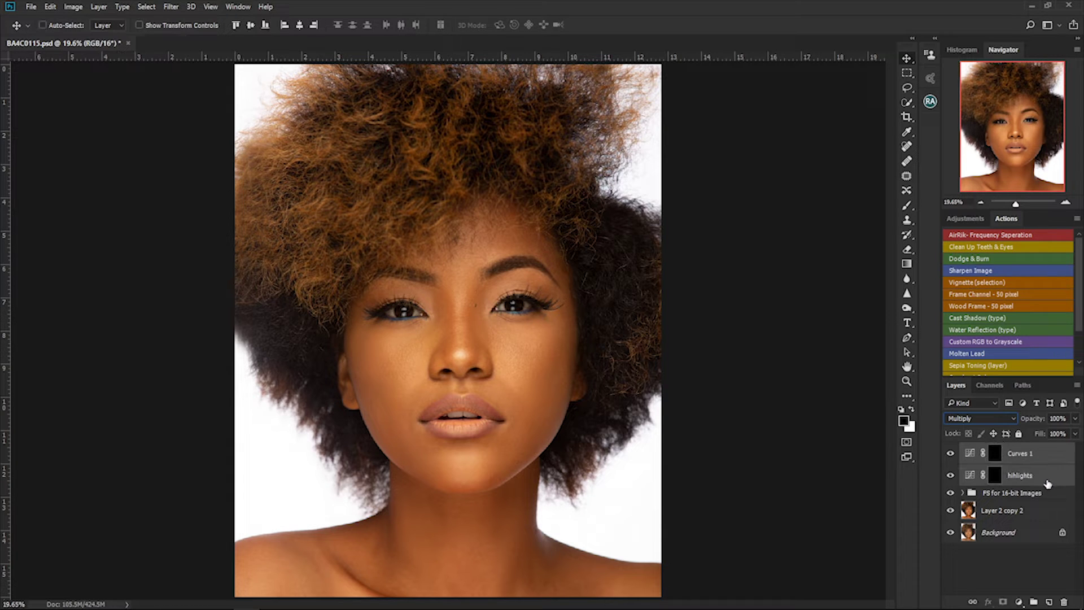
key("ctrl+g")
double_click(995, 450)
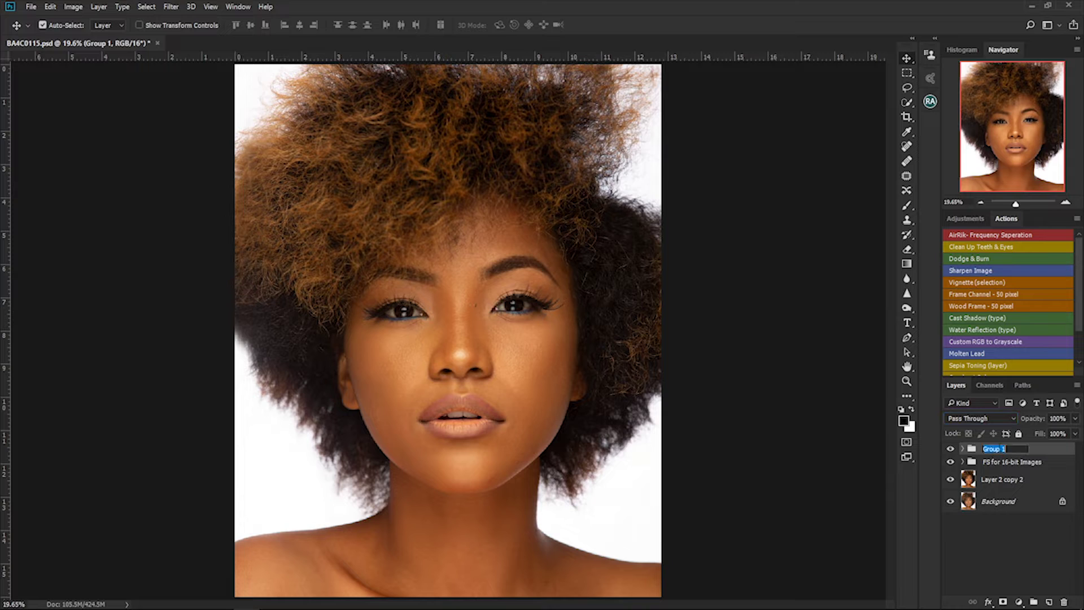
type("DnG")
left_click(1060, 452)
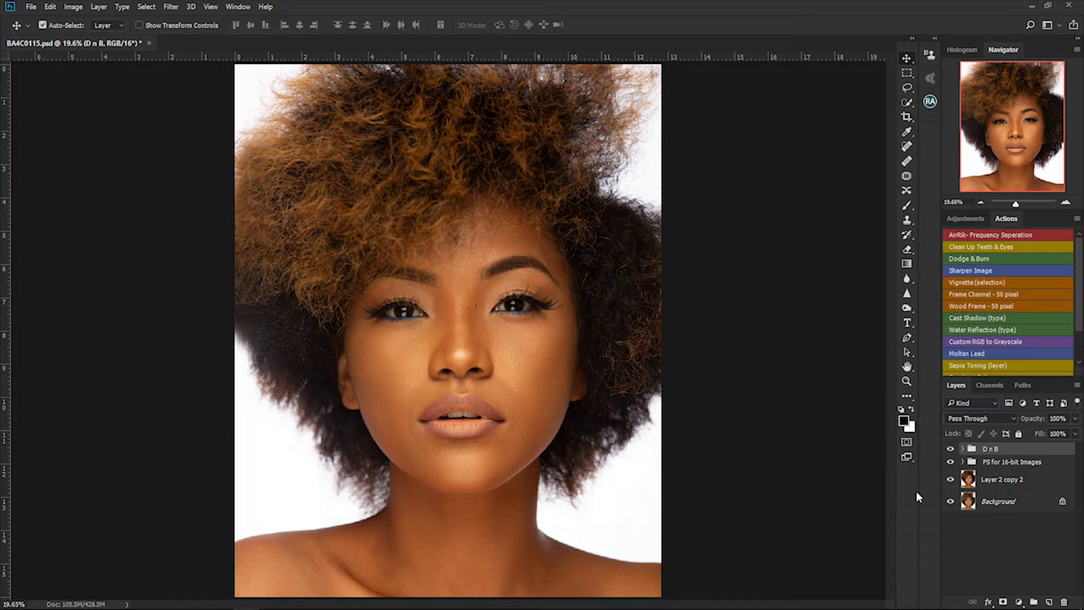
Add a Black & White adjustment layer above the D n B group with Reds at -6 and Yellows at 6.
left_click(1022, 602)
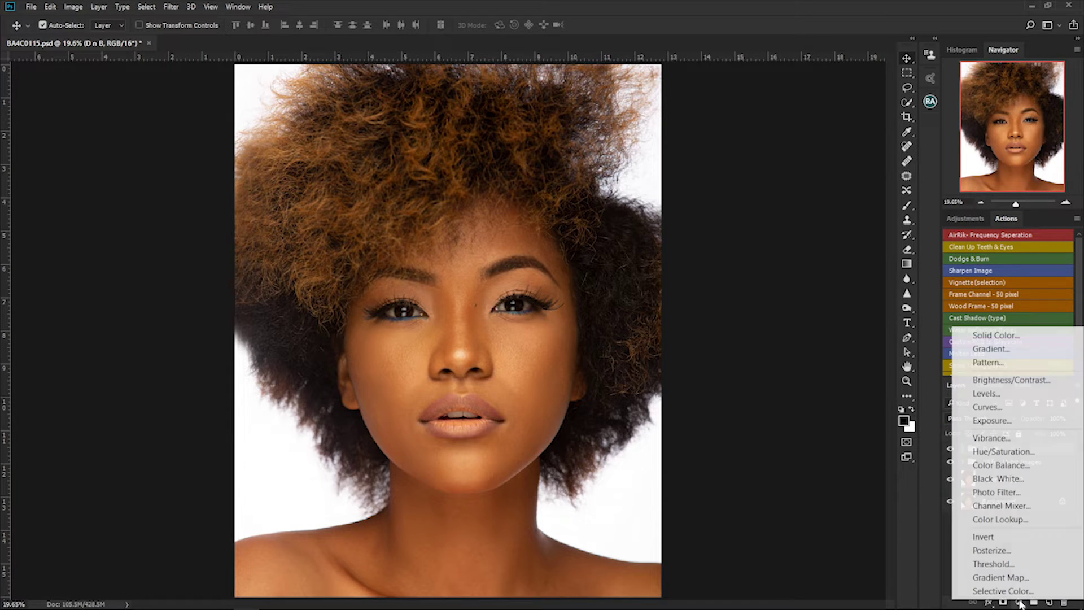
left_click(1020, 479)
left_click_drag(672, 247, 791, 247)
left_click_drag(772, 322, 762, 326)
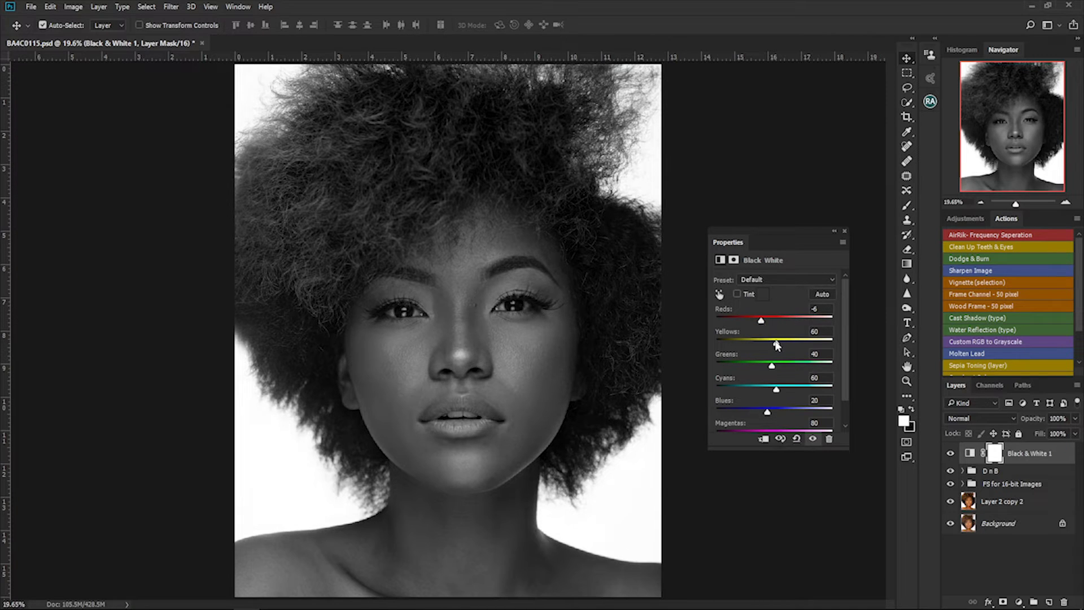
left_click_drag(777, 343, 766, 349)
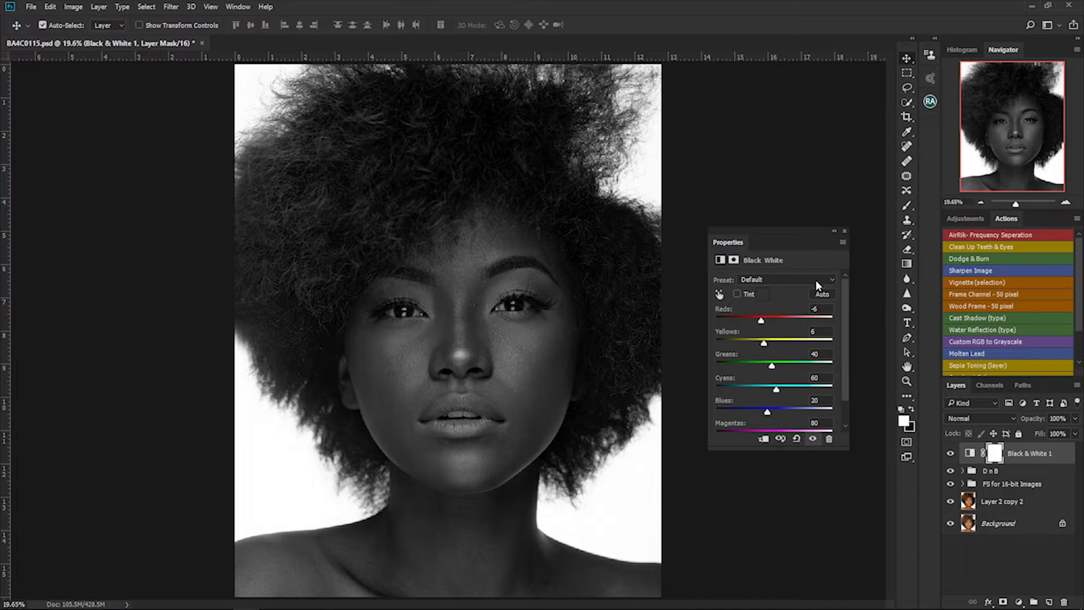
left_click(844, 231)
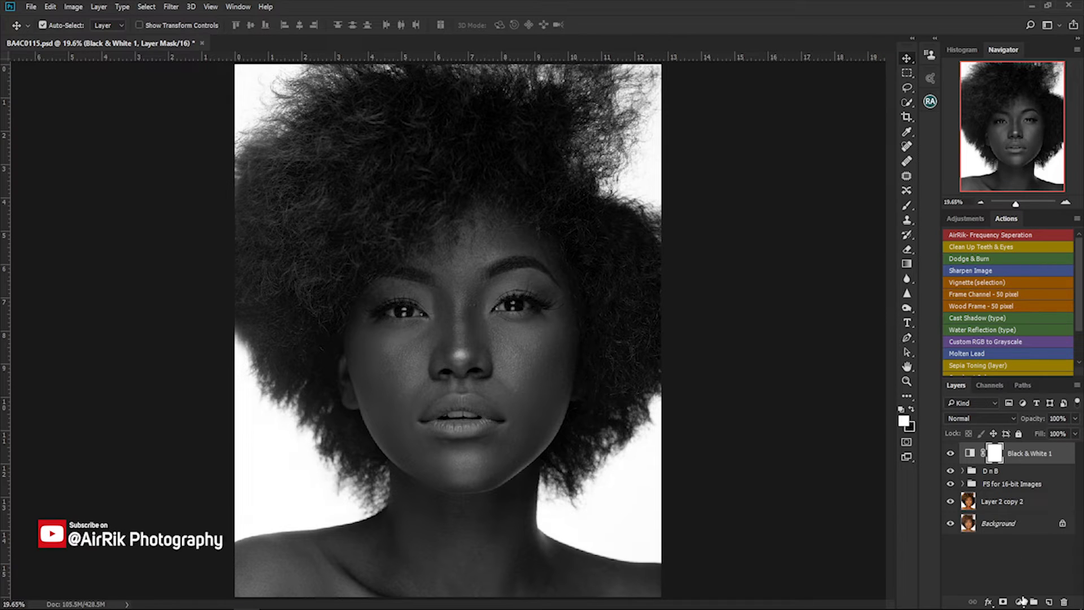
Create a new empty layer on top and ready the Brush tool with foreground colour f45555.
left_click(1049, 602)
left_click(903, 421)
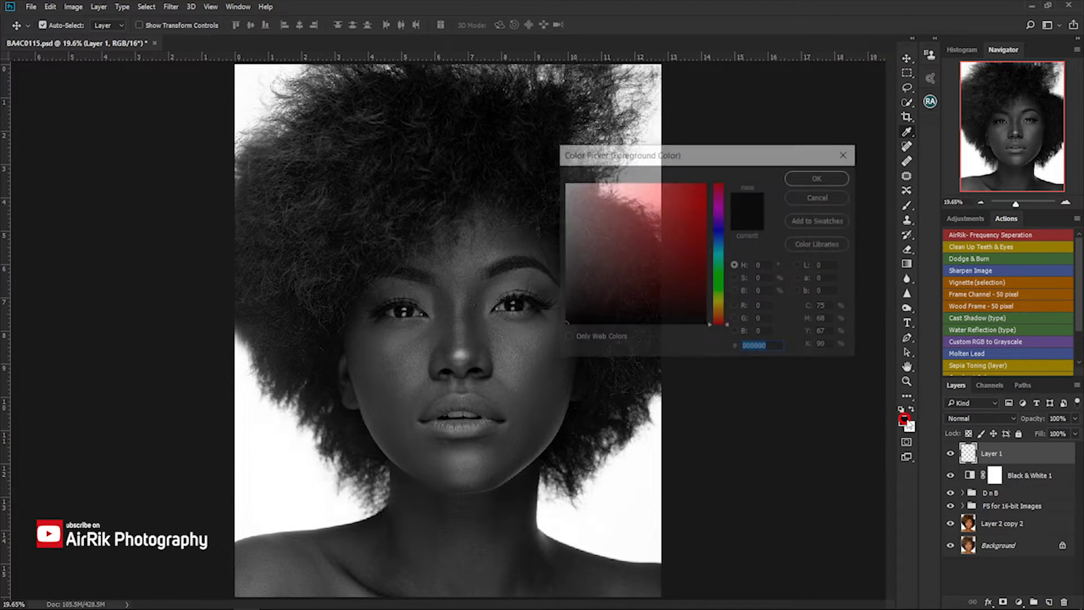
left_click(652, 196)
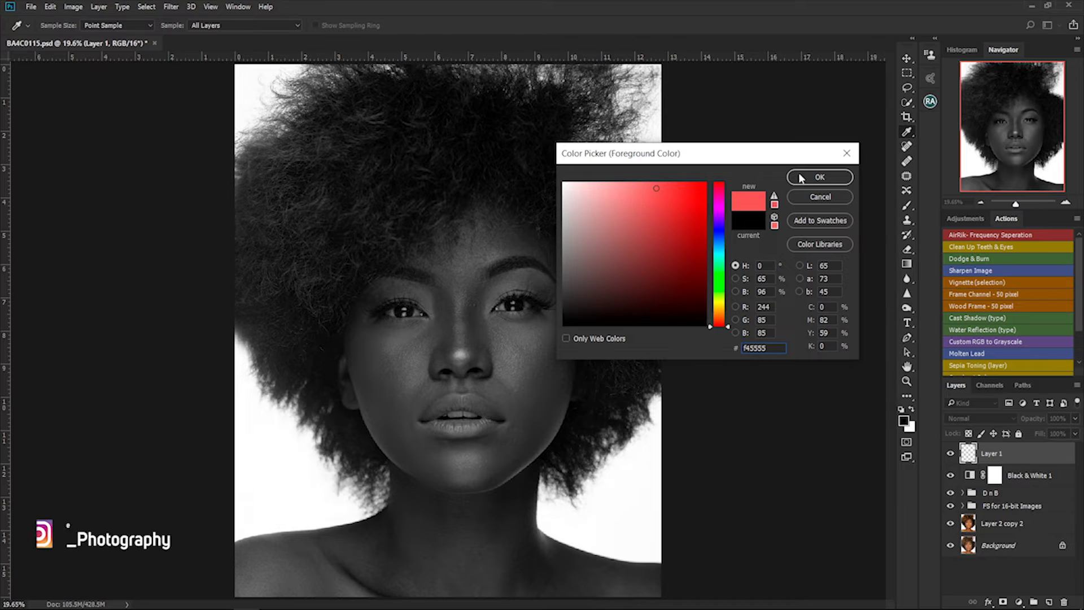
left_click(819, 176)
key("v")
left_click(907, 205)
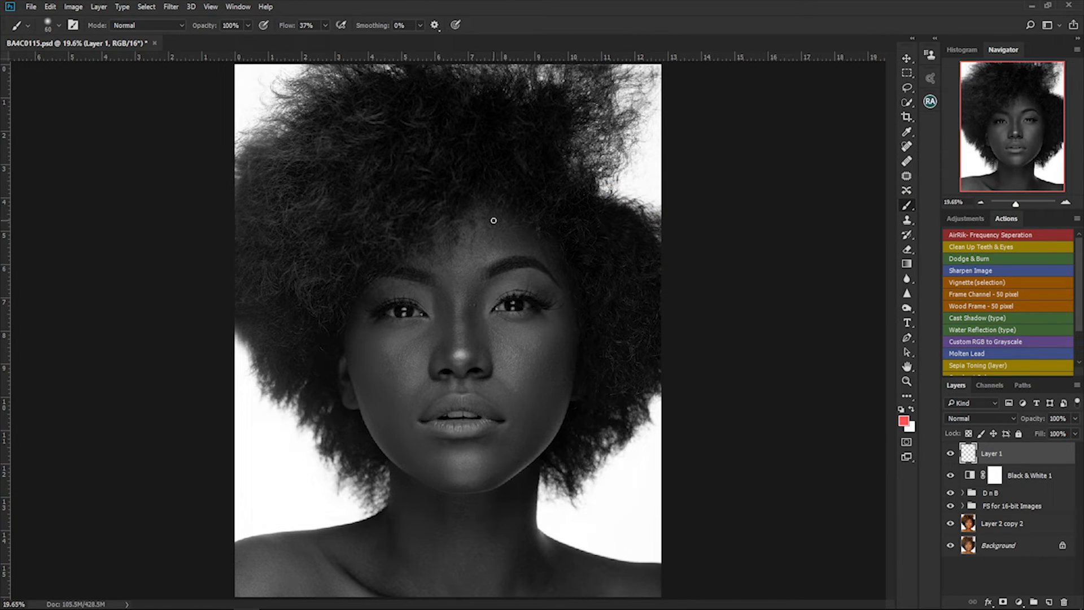
Outline the shadow areas in red on the forehead above the brow, both cheeks and both sides of the nose.
mouse_move(493, 220)
left_mouse_down()
mouse_move(480, 262)
mouse_move(534, 257)
mouse_move(563, 287)
mouse_move(565, 259)
mouse_move(550, 242)
mouse_move(496, 224)
left_mouse_up()
mouse_move(565, 318)
left_mouse_down()
mouse_move(542, 339)
mouse_move(515, 398)
mouse_move(518, 437)
mouse_move(492, 480)
mouse_move(526, 464)
mouse_move(551, 429)
mouse_move(567, 320)
left_mouse_up()
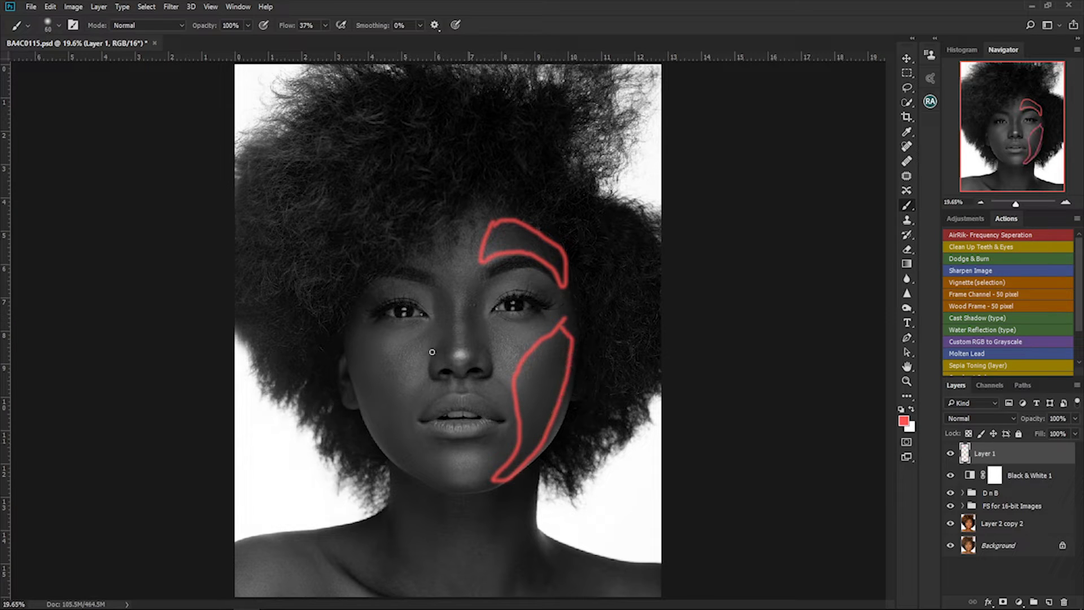
left_click_drag(347, 332, 390, 348)
mouse_move(405, 411)
left_mouse_down()
mouse_move(425, 469)
mouse_move(378, 432)
mouse_move(347, 333)
left_mouse_up()
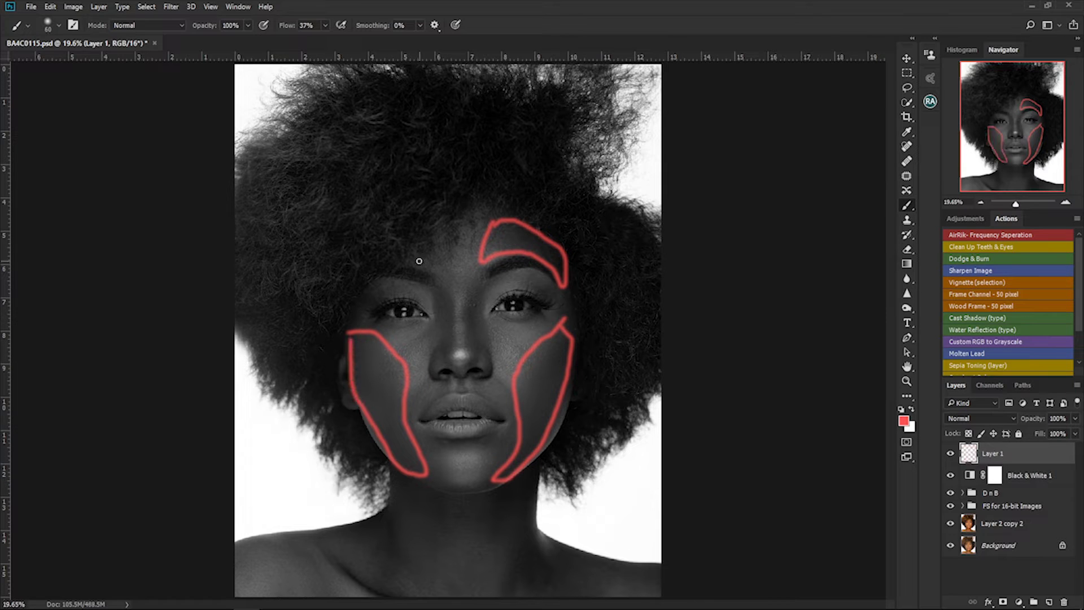
mouse_move(408, 261)
left_mouse_down()
mouse_move(438, 281)
mouse_move(439, 353)
mouse_move(452, 333)
mouse_move(452, 285)
mouse_move(419, 255)
left_mouse_up()
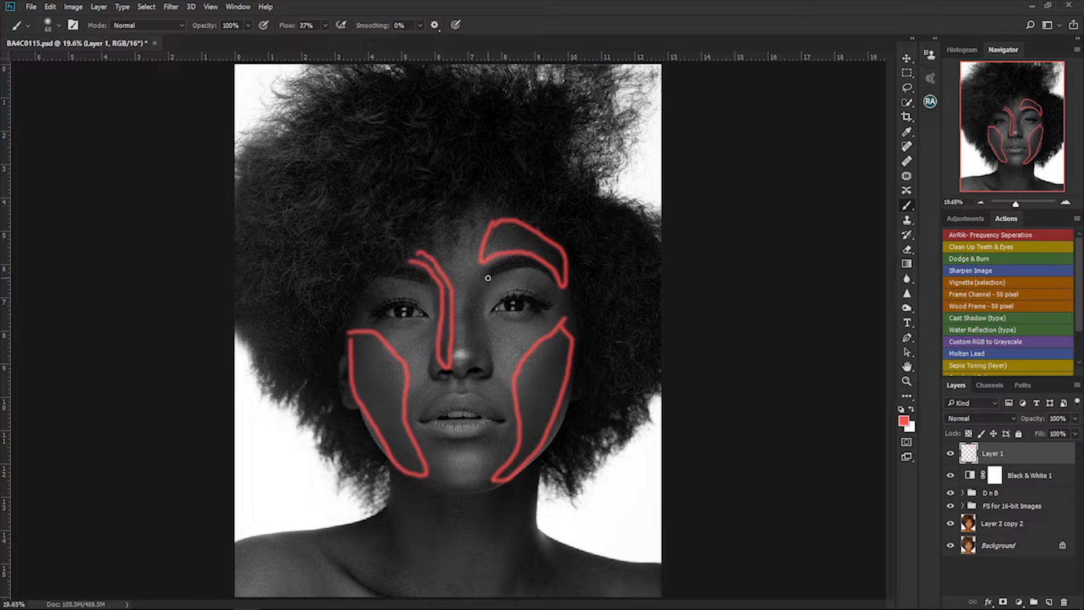
mouse_move(483, 276)
left_mouse_down()
mouse_move(473, 370)
mouse_move(488, 339)
mouse_move(484, 277)
left_mouse_up()
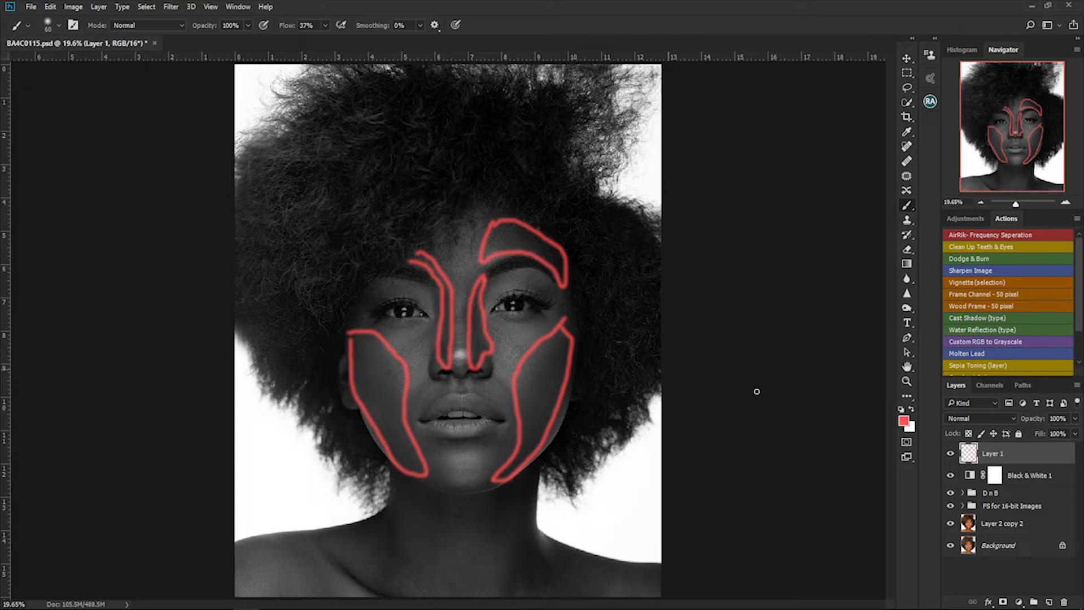
Outline the highlight areas in white on the central forehead, nose bridge, under-eyes and chin, and delete the sketch layer.
key("x")
mouse_move(452, 288)
left_mouse_down()
mouse_move(455, 351)
mouse_move(480, 253)
mouse_move(453, 237)
mouse_move(447, 305)
left_mouse_up()
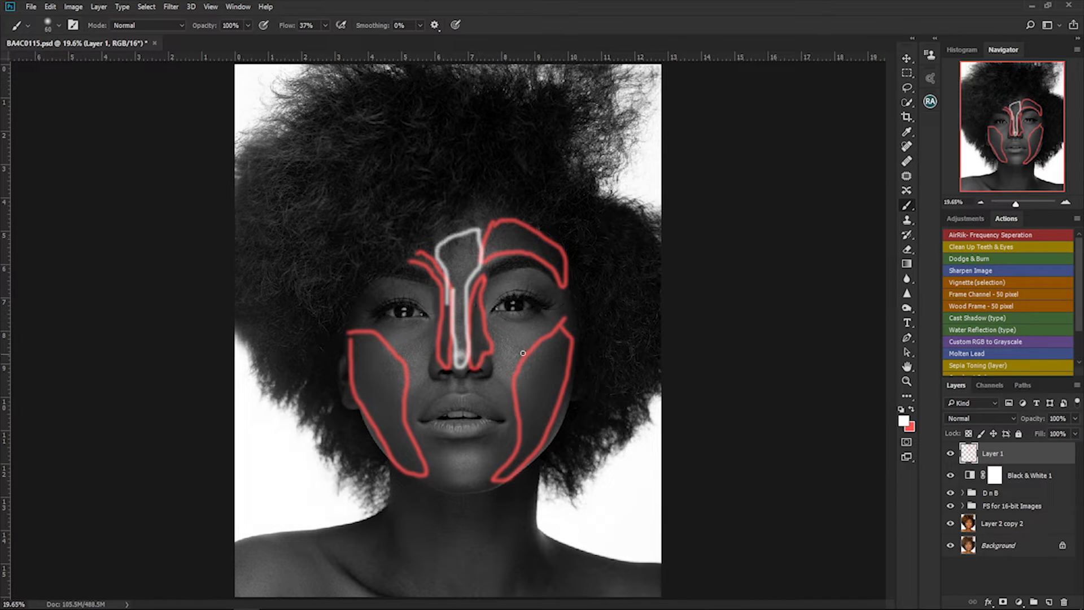
mouse_move(535, 343)
left_mouse_down()
mouse_move(539, 322)
mouse_move(492, 324)
mouse_move(510, 441)
mouse_move(456, 452)
mouse_move(445, 469)
mouse_move(456, 489)
mouse_move(481, 461)
left_mouse_up()
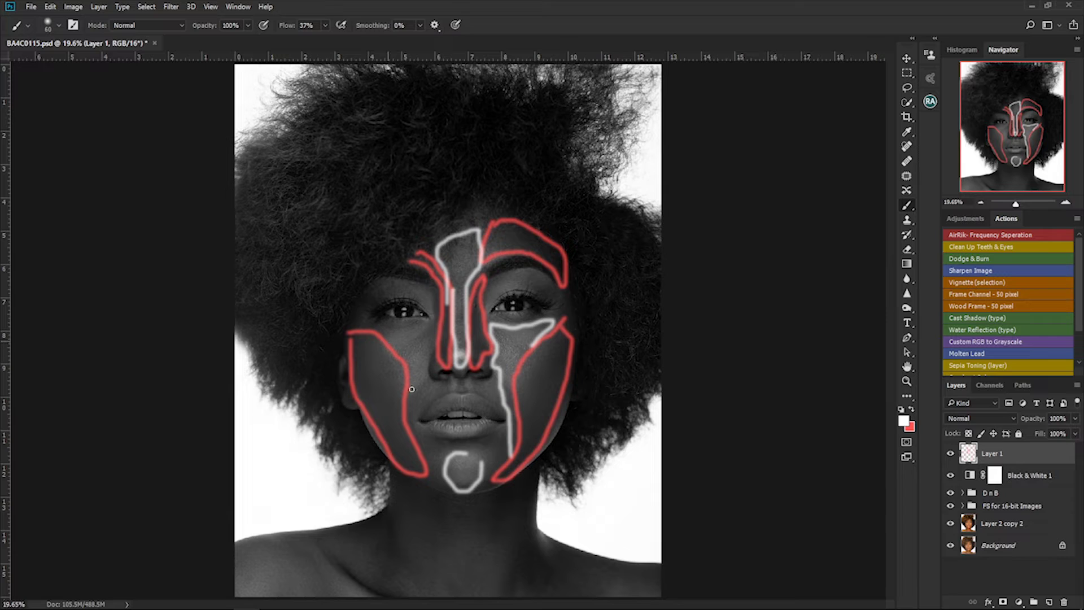
left_click_drag(386, 342, 416, 328)
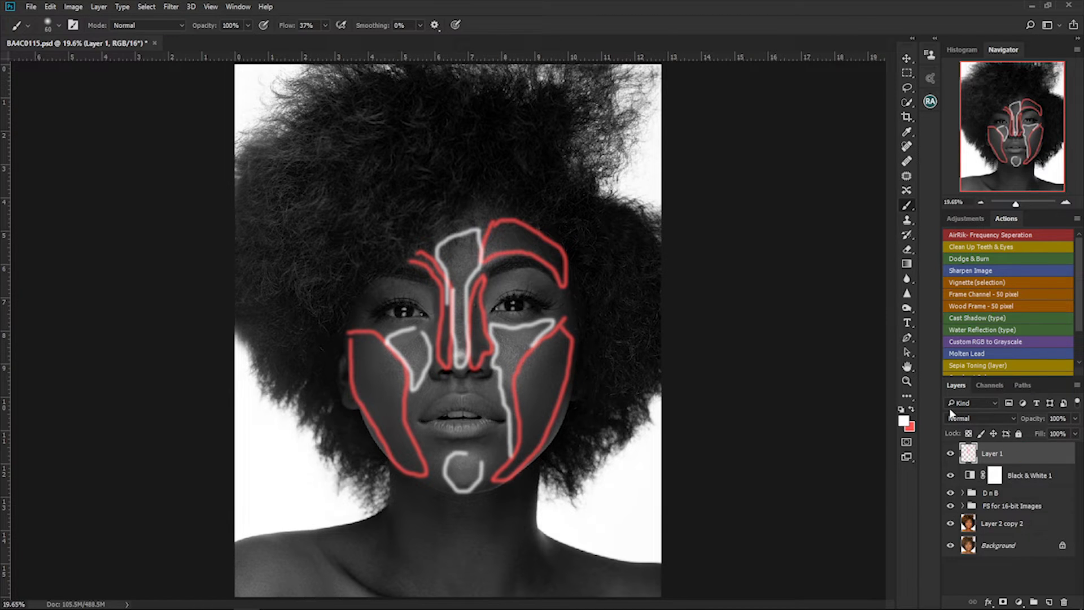
key("Delete")
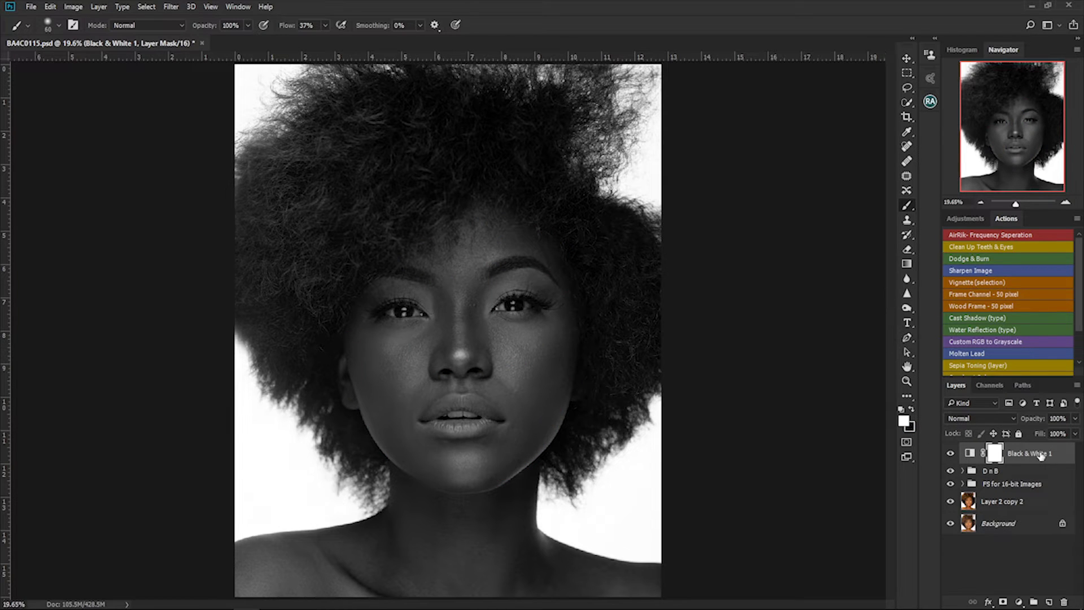
Select the burn layer's mask inside the D n B group and set the brush hardness to 0%.
left_click(1013, 474)
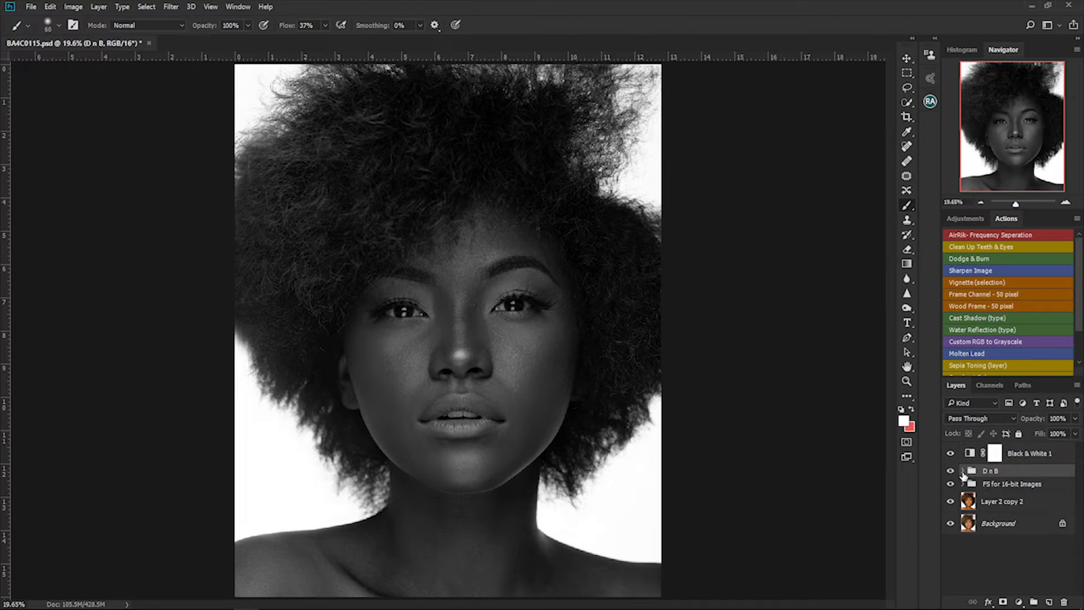
left_click(963, 472)
left_click(1005, 491)
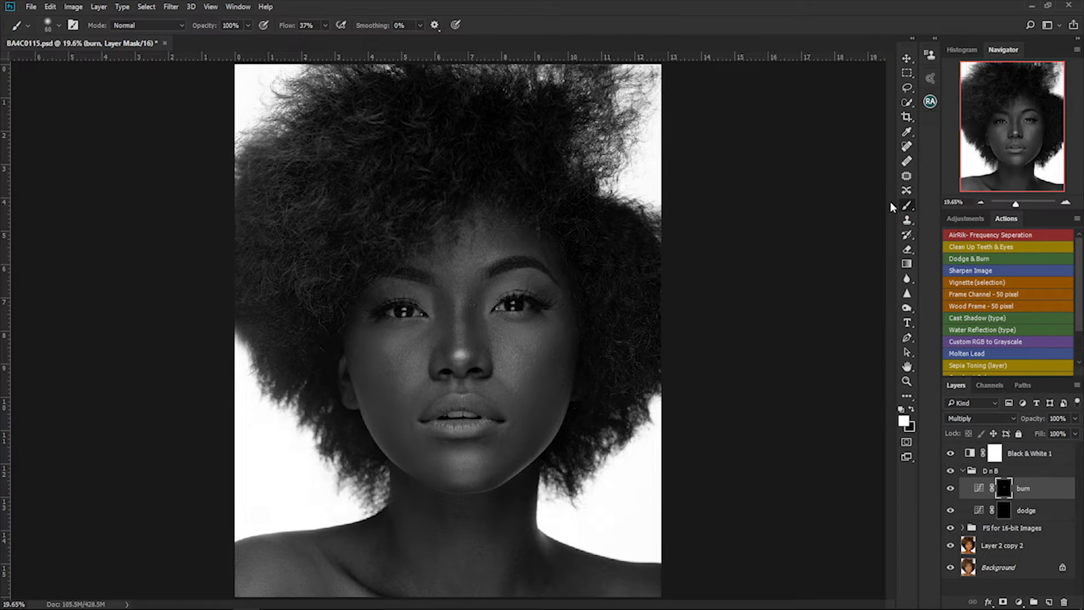
left_click(50, 26)
mouse_move(64, 89)
left_mouse_down()
mouse_move(90, 91)
mouse_move(77, 96)
left_mouse_up()
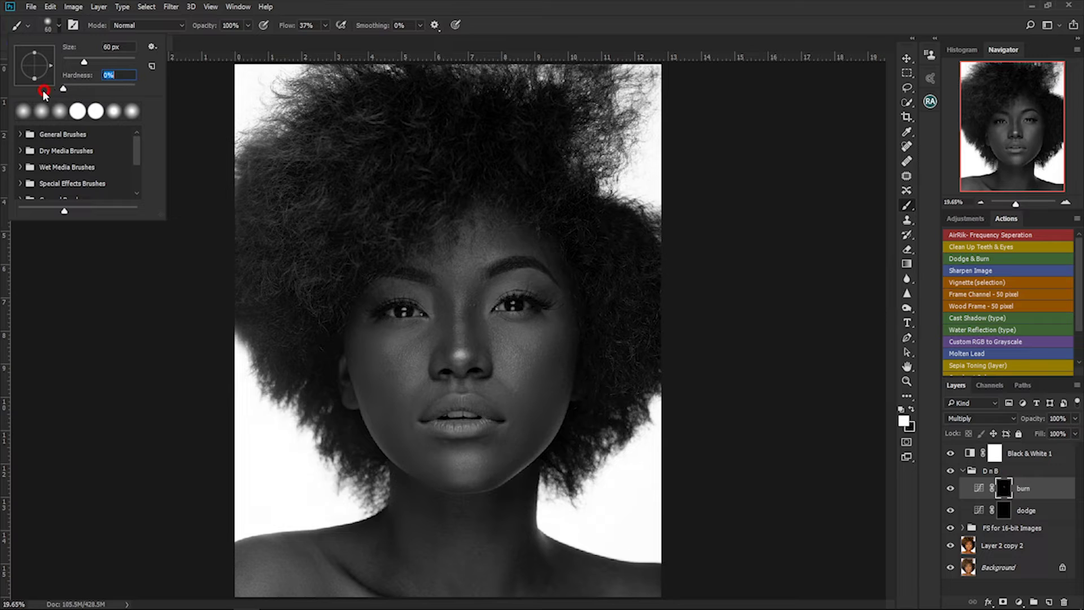
left_click(60, 26)
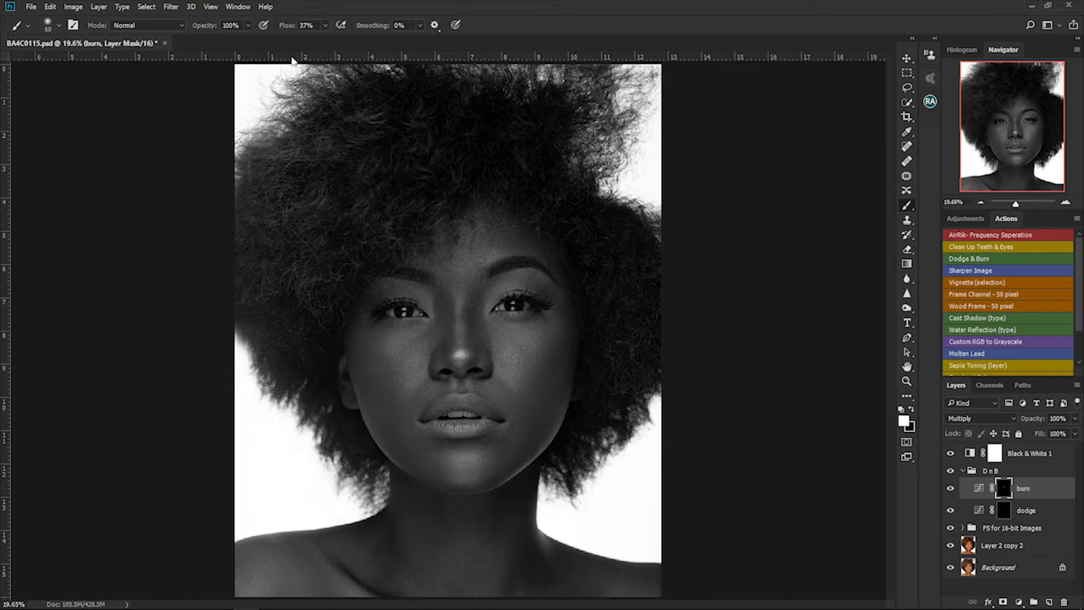
Set the brush flow to 1% and enlarge the soft brush for gradual shading on the burn layer's mask.
left_click_drag(288, 26, 262, 38)
key("bracketright")
key("bracketright")
key("bracketright")
key("bracketright")
key("bracketright")
key("bracketright")
key("bracketright")
key("bracketright")
Burn the forehead above the image-right brow and the image-right cheek down to the jaw, then increase the brush size to 500.
key("bracketright")
key("bracketright")
key("bracketright")
key("bracketright")
key("bracketleft")
key("bracketleft")
mouse_move(522, 234)
left_mouse_down()
mouse_move(481, 227)
mouse_move(496, 241)
mouse_move(495, 230)
mouse_move(523, 233)
mouse_move(533, 245)
mouse_move(498, 233)
mouse_move(543, 254)
mouse_move(514, 235)
mouse_move(491, 260)
left_mouse_up()
mouse_move(532, 385)
left_mouse_down()
mouse_move(536, 421)
mouse_move(537, 359)
mouse_move(539, 414)
mouse_move(554, 359)
mouse_move(532, 436)
mouse_move(530, 372)
mouse_move(527, 404)
mouse_move(543, 365)
mouse_move(531, 423)
mouse_move(548, 386)
mouse_move(532, 428)
mouse_move(525, 408)
mouse_move(549, 376)
mouse_move(501, 442)
left_mouse_up()
left_click_drag(552, 355, 509, 463)
key("bracketright")
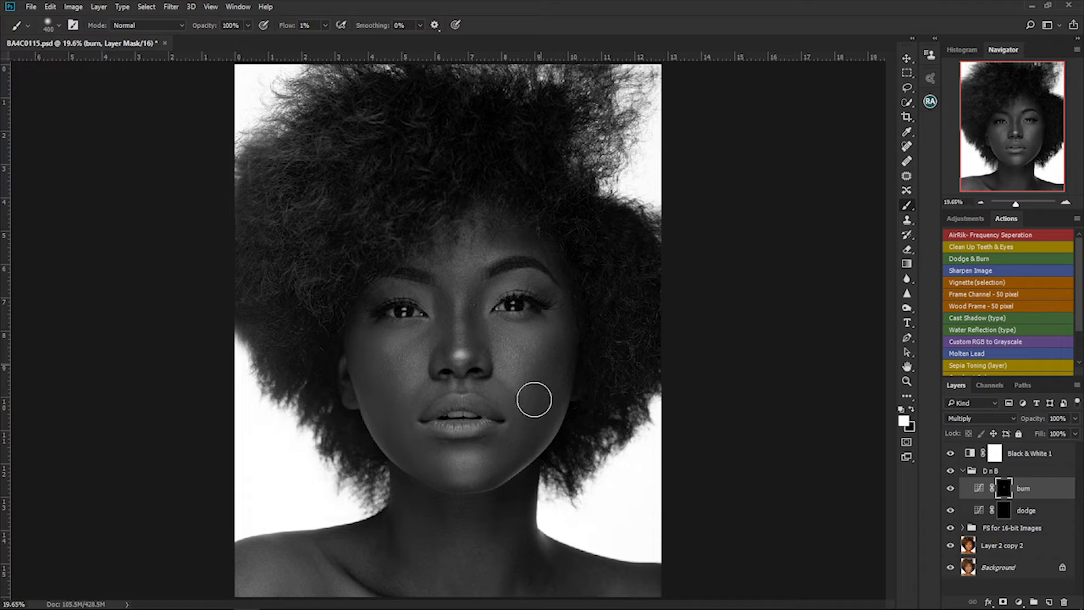
key("bracketright")
Toggle the burn layer's visibility off and on to compare the face with and without the shading.
left_click(952, 489)
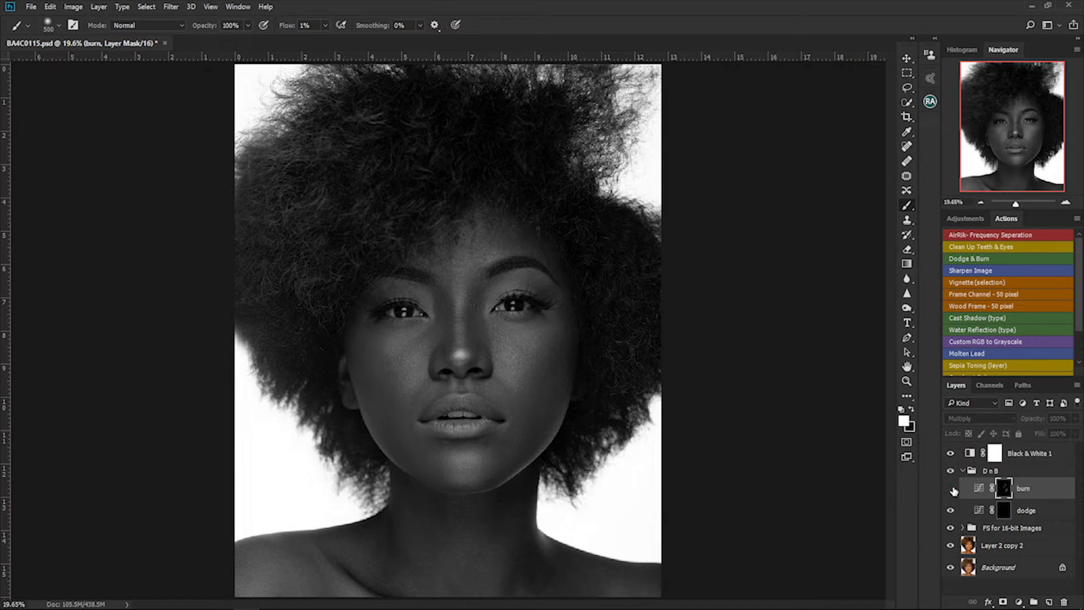
left_click(952, 489)
left_click(952, 490)
left_click(952, 490)
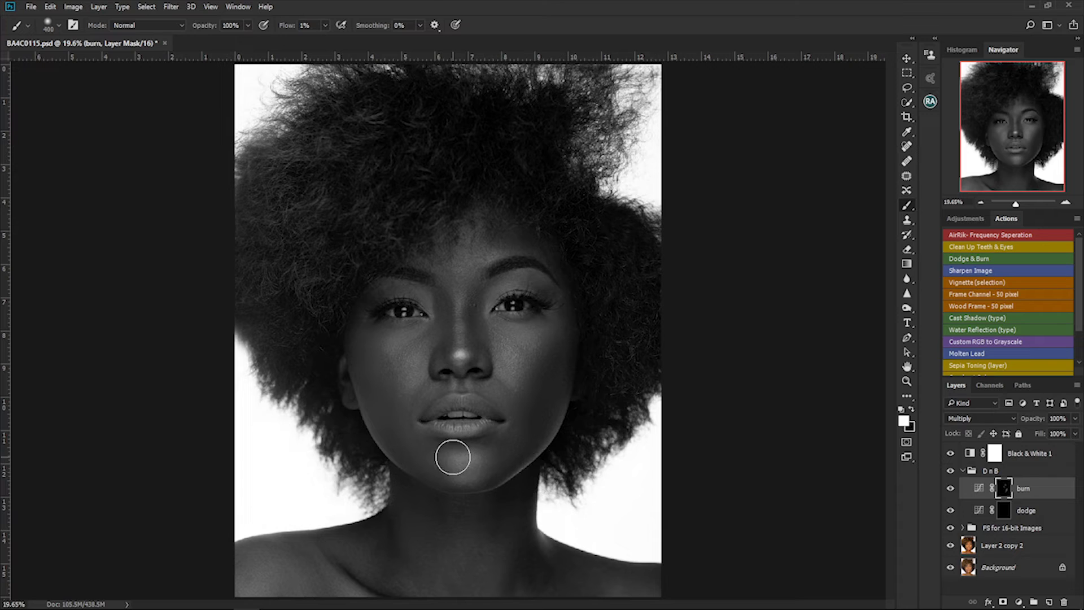
Reduce the brush size to 300 and burn the image-left side of the chin, cheek and brow area.
key("bracketleft")
key("bracketleft")
left_click_drag(438, 462, 415, 454)
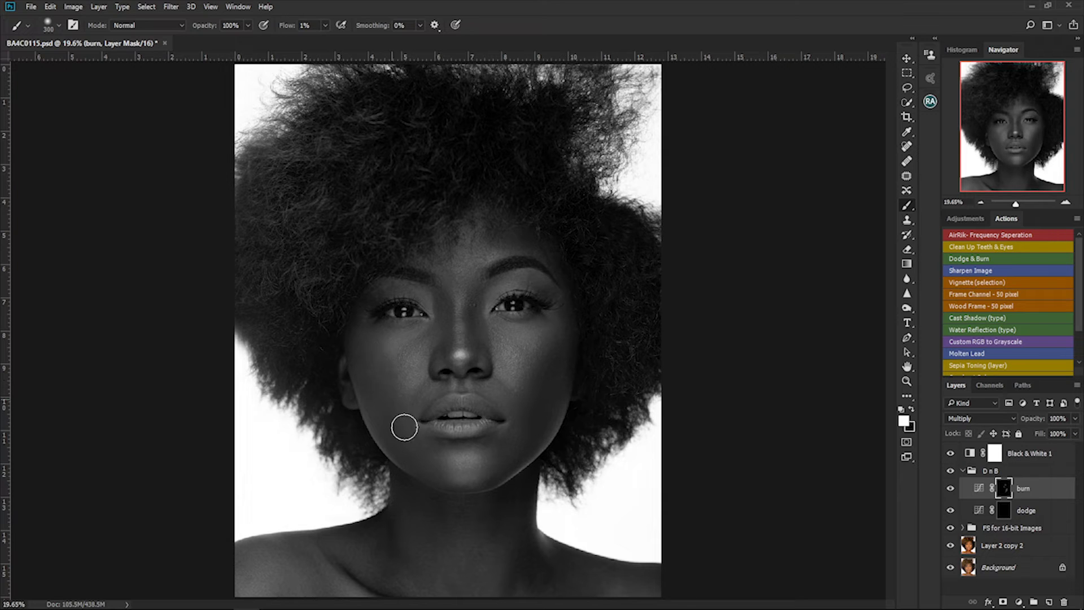
mouse_move(390, 402)
left_mouse_down()
mouse_move(369, 342)
mouse_move(403, 422)
left_mouse_up()
left_click_drag(372, 372, 405, 426)
mouse_move(409, 431)
left_mouse_down()
mouse_move(377, 338)
mouse_move(436, 457)
mouse_move(411, 441)
mouse_move(368, 373)
mouse_move(371, 356)
mouse_move(350, 345)
left_mouse_up()
mouse_move(442, 269)
left_mouse_down()
mouse_move(437, 257)
mouse_move(388, 279)
left_mouse_up()
Shrink the brush further and burn the shadows along the side of the nose bridge.
key("bracketleft")
key("bracketleft")
key("bracketleft")
mouse_move(475, 317)
left_mouse_down()
mouse_move(471, 295)
mouse_move(480, 343)
mouse_move(476, 301)
mouse_move(478, 334)
mouse_move(474, 304)
mouse_move(458, 323)
mouse_move(446, 305)
mouse_move(450, 351)
left_mouse_up()
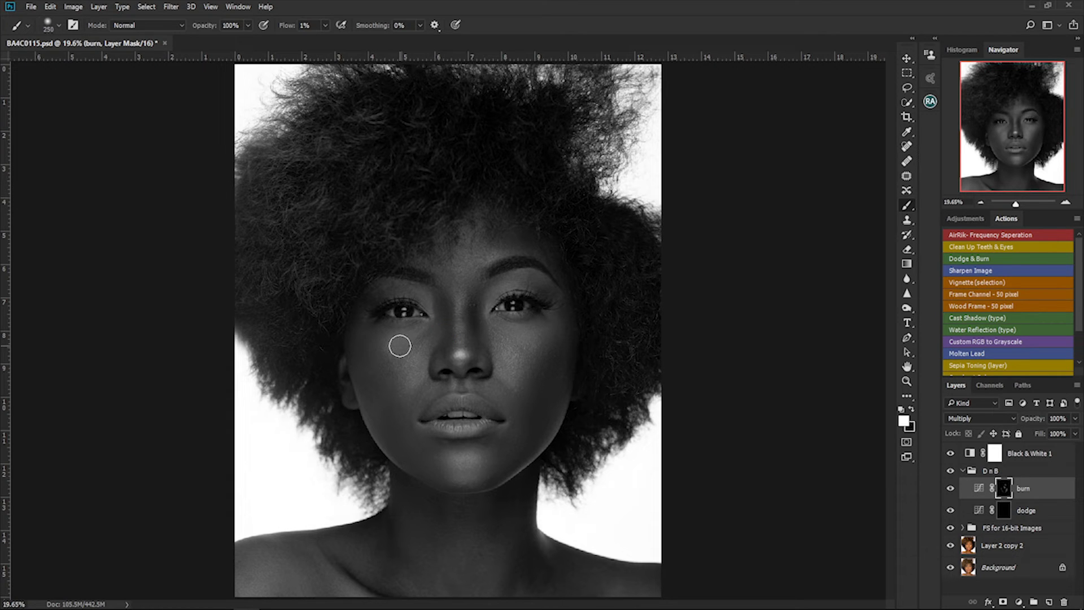
left_click_drag(470, 313, 475, 336)
Reduce the brush size to 175 and deepen the shading on the image-right cheek, the forehead and the inner image-left brow.
key("bracketleft")
left_click_drag(546, 352, 528, 418)
mouse_move(497, 239)
left_mouse_down()
mouse_move(498, 229)
mouse_move(429, 255)
mouse_move(440, 228)
mouse_move(443, 248)
left_mouse_up()
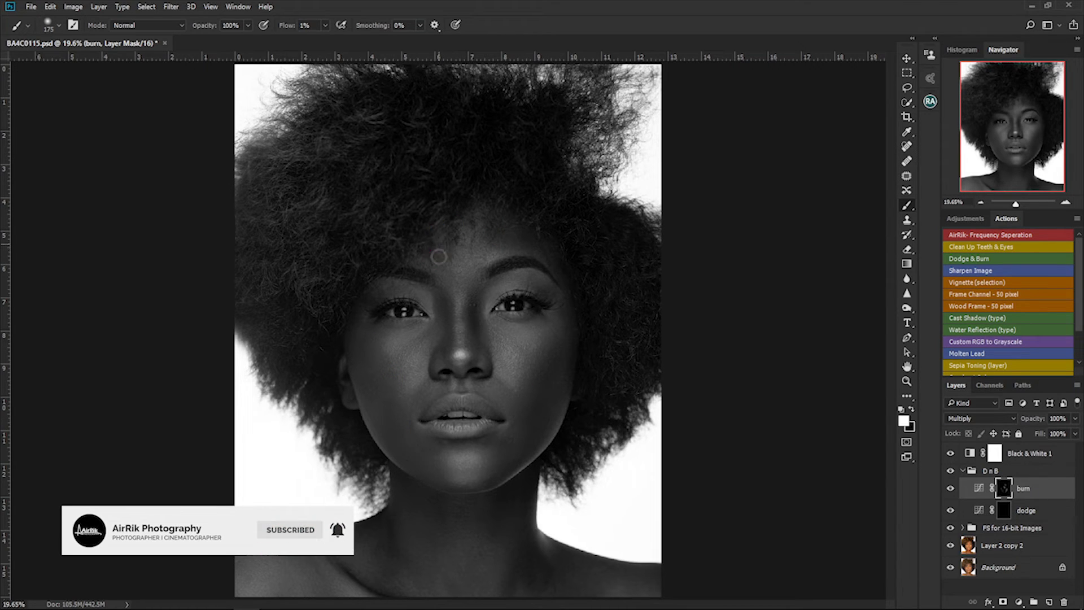
left_click_drag(456, 293, 420, 269)
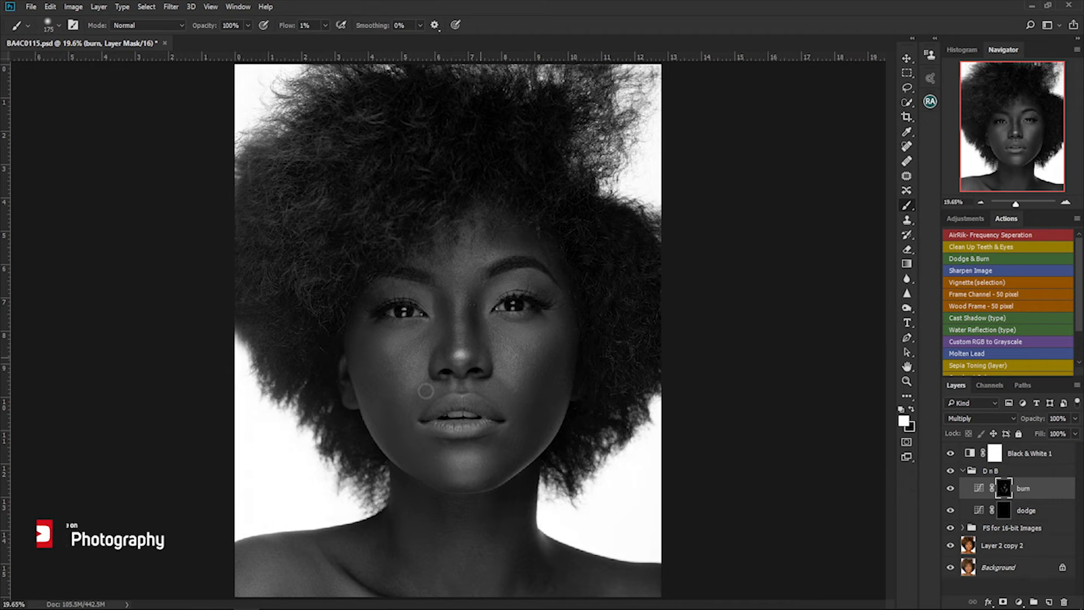
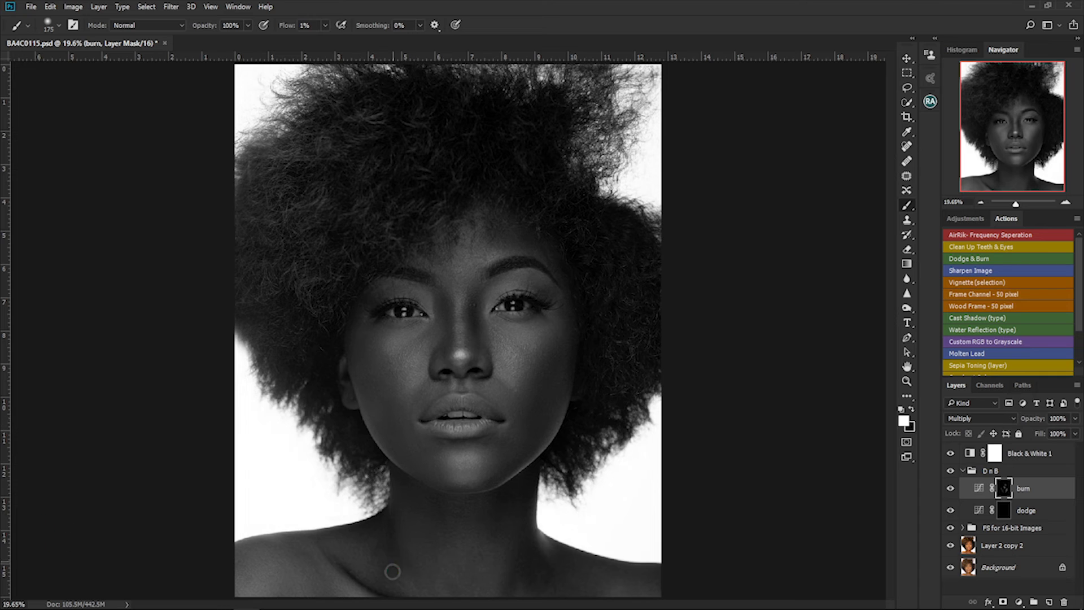
Enlarge the brush to 500 and burn the hollows along both sides of the neck base and the collarbones.
mouse_move(388, 529)
left_mouse_down()
mouse_move(391, 516)
mouse_move(366, 563)
mouse_move(385, 584)
mouse_move(384, 545)
left_mouse_up()
key("bracketright")
key("bracketright")
key("bracketright")
key("bracketright")
key("bracketright")
left_click_drag(364, 553, 382, 547)
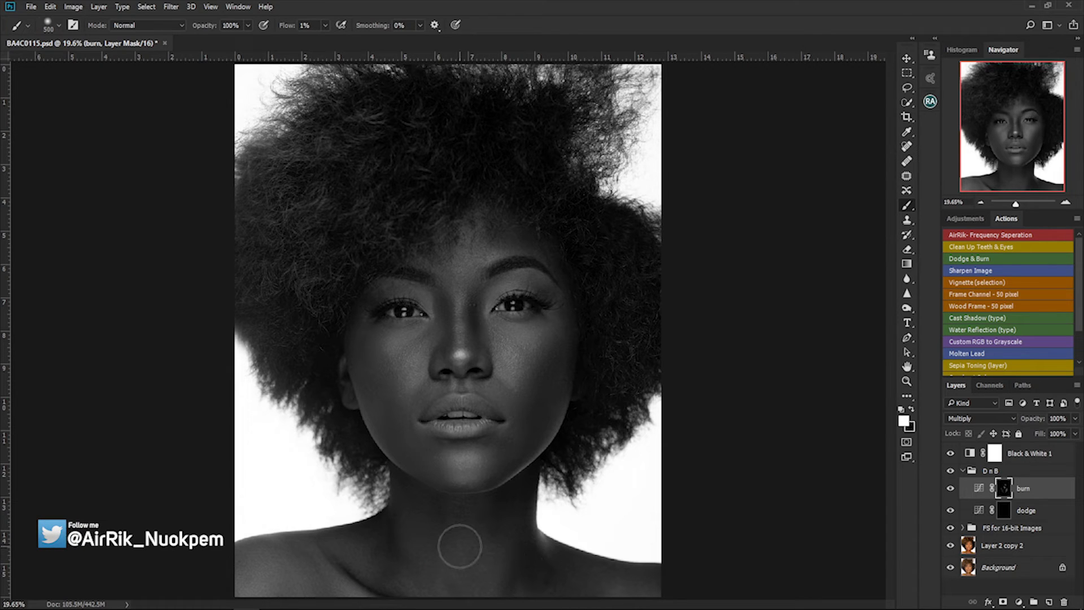
mouse_move(528, 551)
left_mouse_down()
mouse_move(521, 504)
mouse_move(530, 562)
mouse_move(515, 518)
mouse_move(540, 570)
mouse_move(556, 567)
mouse_move(548, 571)
mouse_move(564, 580)
mouse_move(551, 572)
mouse_move(653, 566)
mouse_move(558, 511)
mouse_move(508, 513)
mouse_move(515, 535)
mouse_move(548, 554)
mouse_move(545, 572)
mouse_move(556, 575)
mouse_move(529, 554)
mouse_move(550, 574)
left_mouse_up()
key("bracketleft")
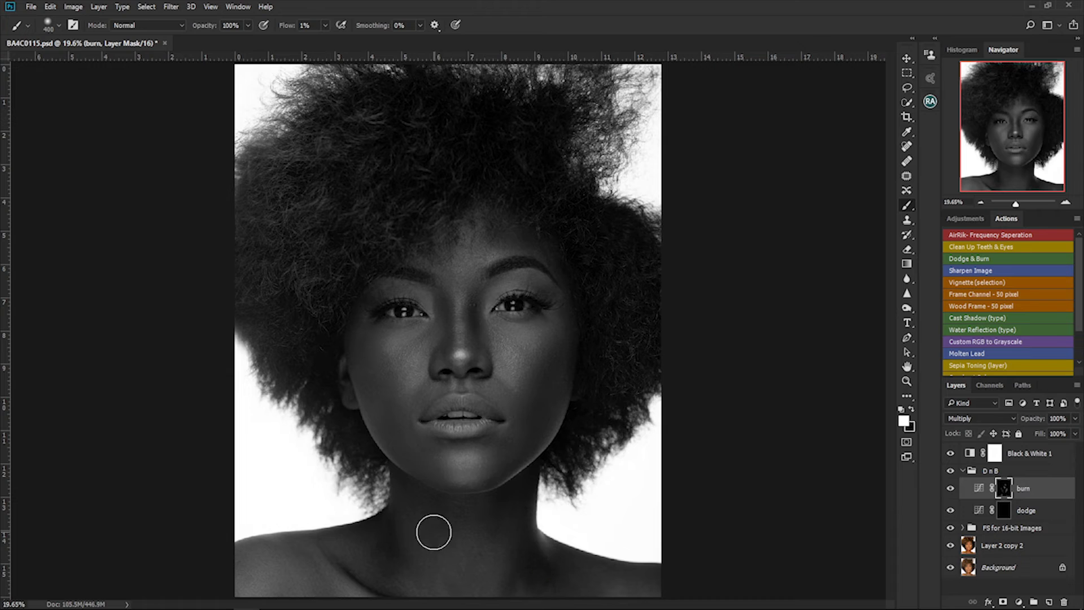
Toggle the burn layer's visibility repeatedly to compare the portrait with and without the face and neck shading.
left_click(952, 489)
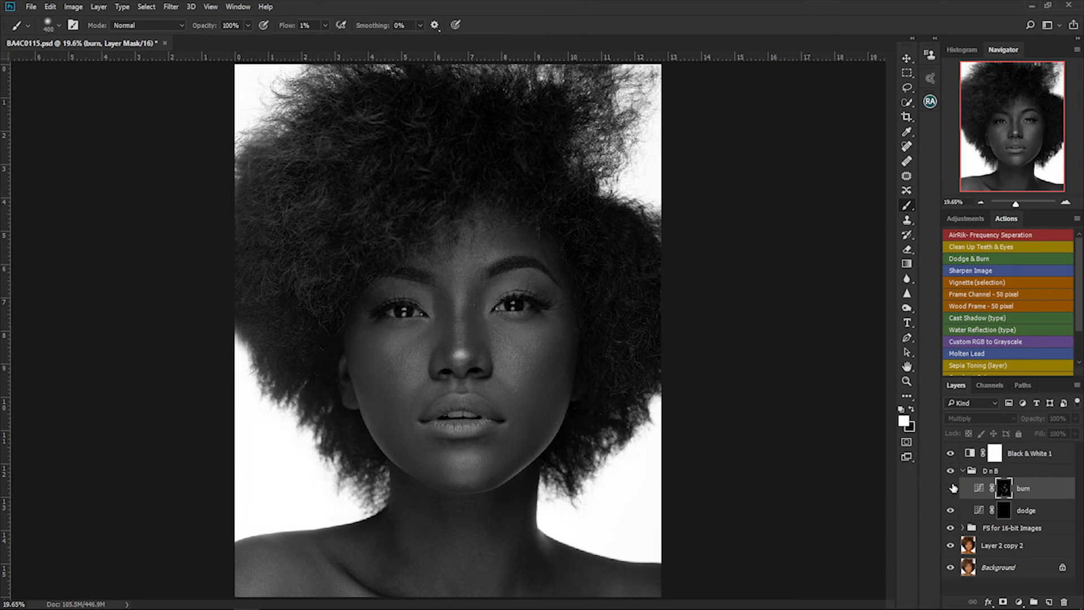
left_click(953, 488)
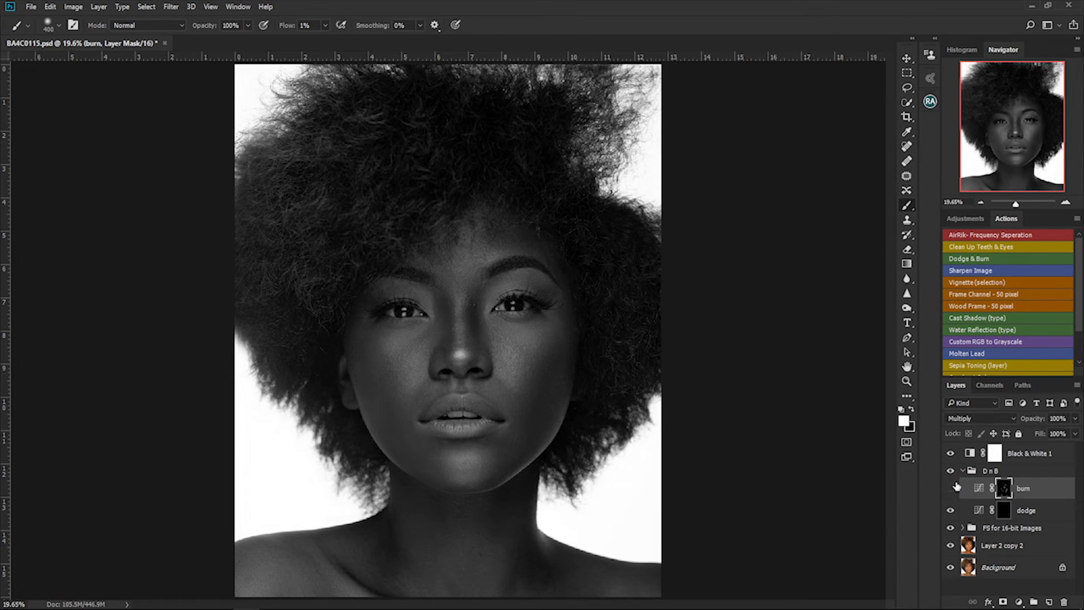
left_click(952, 488)
left_click(953, 488)
Target the dodge layer's mask and brighten both cheeks below the eyes with a 300 brush.
left_click(1005, 511)
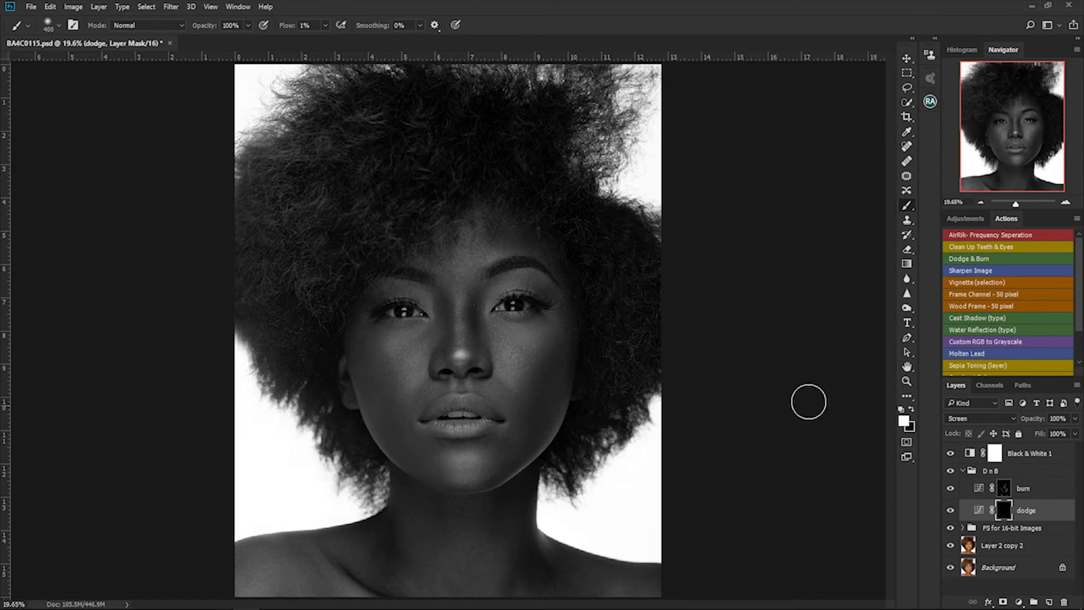
key("bracketleft")
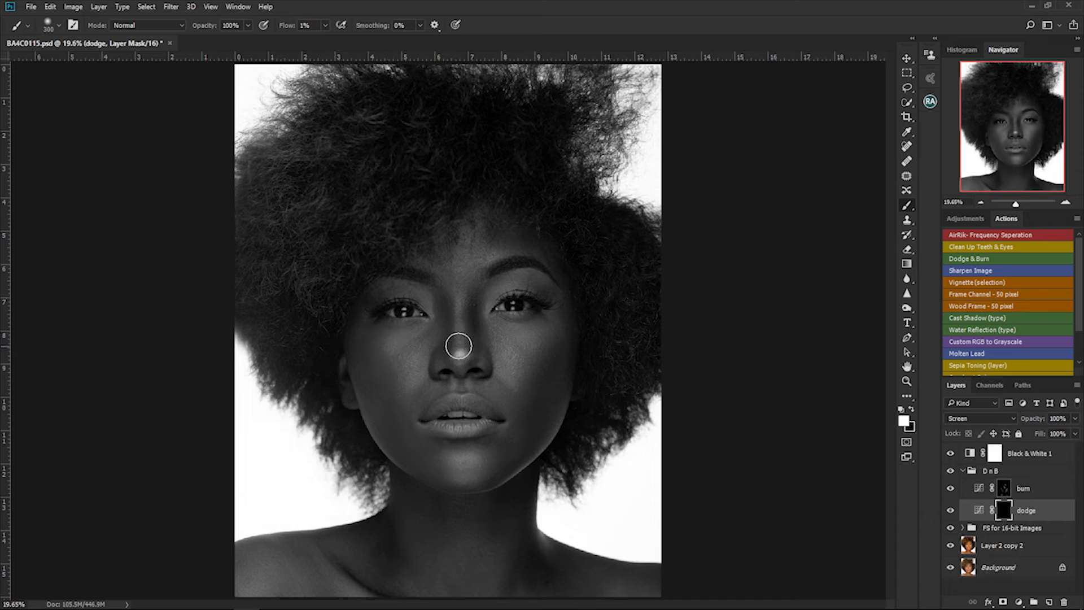
mouse_move(502, 359)
left_mouse_down()
mouse_move(510, 386)
mouse_move(500, 347)
mouse_move(517, 352)
mouse_move(532, 335)
mouse_move(517, 374)
left_mouse_up()
left_click_drag(494, 332, 513, 375)
mouse_move(541, 328)
left_mouse_down()
mouse_move(507, 338)
mouse_move(511, 353)
left_mouse_up()
left_click_drag(399, 344, 415, 376)
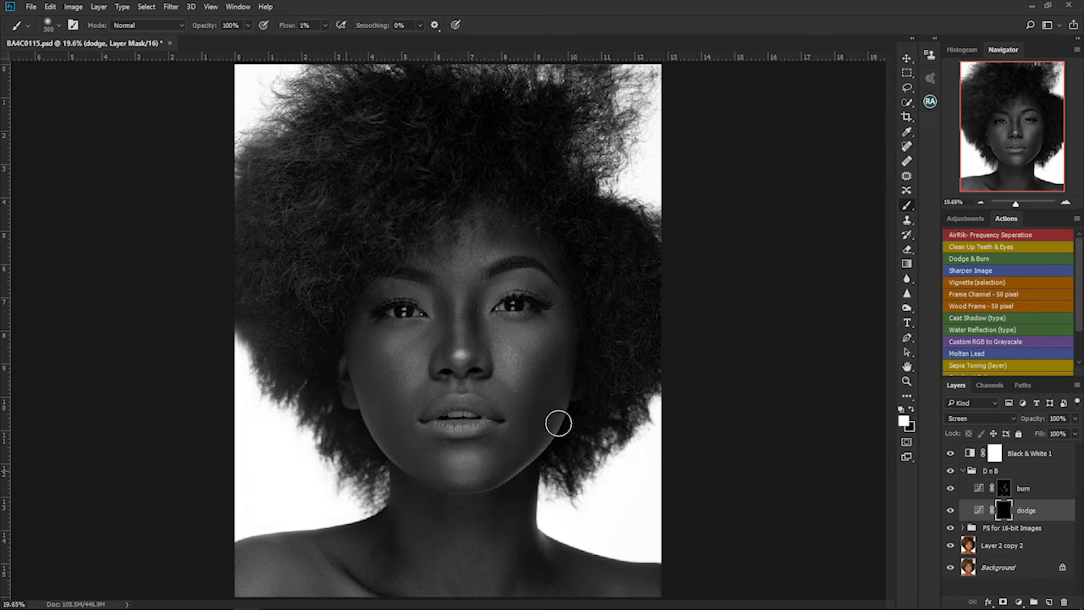
Use a smaller brush to dodge along both sides of the jawline and the edge of the chin.
key("bracketleft")
key("bracketleft")
key("bracketleft")
key("bracketleft")
key("bracketleft")
mouse_move(562, 409)
left_mouse_down()
mouse_move(557, 436)
mouse_move(501, 488)
mouse_move(565, 402)
mouse_move(561, 424)
mouse_move(504, 482)
left_mouse_up()
key("bracketright")
key("bracketright")
left_click_drag(555, 429, 500, 484)
mouse_move(408, 457)
left_mouse_down()
mouse_move(383, 440)
mouse_move(358, 400)
mouse_move(393, 452)
mouse_move(353, 382)
mouse_move(397, 459)
mouse_move(352, 380)
mouse_move(395, 455)
left_mouse_up()
left_click_drag(356, 377, 400, 452)
Enlarge the brush and dodge from the image-left cheek up to the area between the brows.
key("bracketright")
key("bracketright")
key("bracketright")
key("bracketright")
mouse_move(390, 349)
left_mouse_down()
mouse_move(407, 379)
mouse_move(400, 341)
mouse_move(412, 342)
mouse_move(460, 262)
mouse_move(474, 247)
mouse_move(467, 278)
mouse_move(480, 252)
mouse_move(465, 269)
mouse_move(435, 261)
mouse_move(462, 251)
mouse_move(471, 276)
left_mouse_up()
Enlarge the brush further and dodge the image-left shoulder and the front of the neck.
key("bracketright")
key("bracketright")
mouse_move(279, 548)
left_mouse_down()
mouse_move(250, 573)
mouse_move(274, 566)
mouse_move(243, 573)
mouse_move(294, 572)
mouse_move(271, 571)
left_mouse_up()
mouse_move(430, 536)
left_mouse_down()
mouse_move(462, 551)
mouse_move(469, 533)
mouse_move(486, 546)
mouse_move(455, 565)
mouse_move(425, 512)
mouse_move(448, 574)
left_mouse_up()
Reduce the brush size to 250 and dodge fine highlights down and across the neck.
key("bracketleft")
key("bracketleft")
key("bracketleft")
left_click_drag(416, 510, 426, 566)
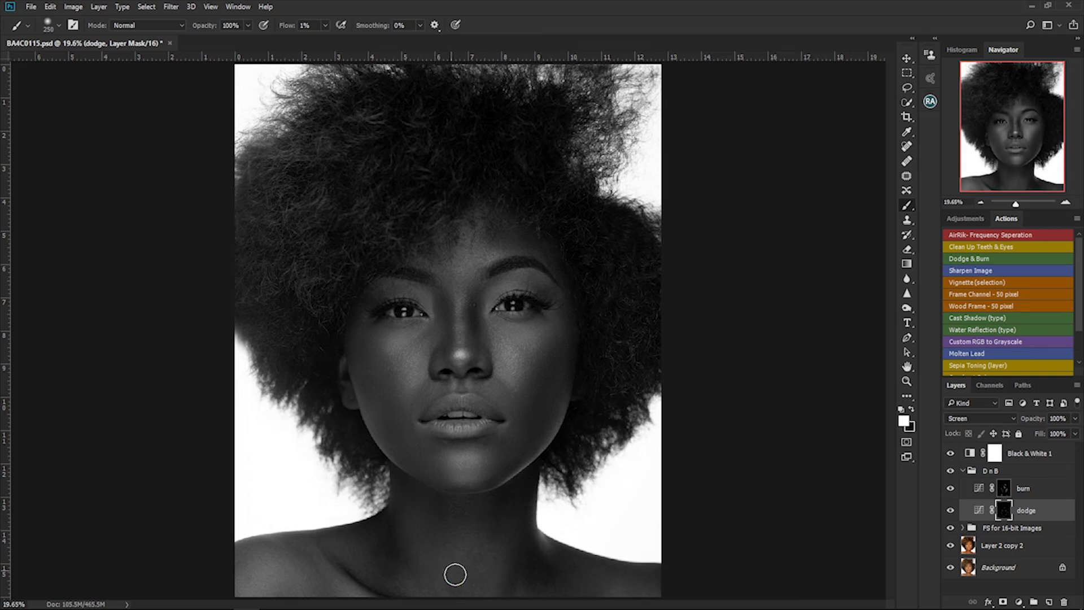
mouse_move(507, 518)
left_mouse_down()
mouse_move(493, 567)
mouse_move(474, 517)
mouse_move(461, 563)
mouse_move(426, 537)
mouse_move(440, 583)
mouse_move(466, 528)
mouse_move(464, 563)
mouse_move(439, 561)
mouse_move(414, 520)
left_mouse_up()
Dodge the base of the neck with a 500 brush, and the image-left shoulder with a 300 brush.
key("bracketright")
key("bracketright")
key("bracketright")
key("bracketright")
key("bracketright")
key("bracketright")
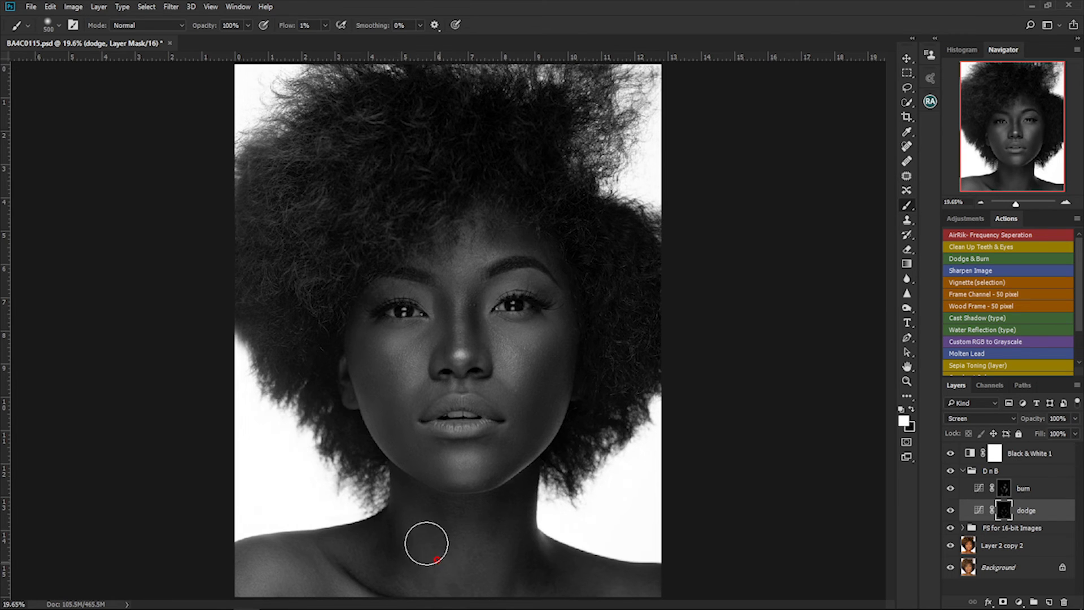
mouse_move(437, 550)
left_mouse_down()
mouse_move(459, 549)
mouse_move(474, 569)
left_mouse_up()
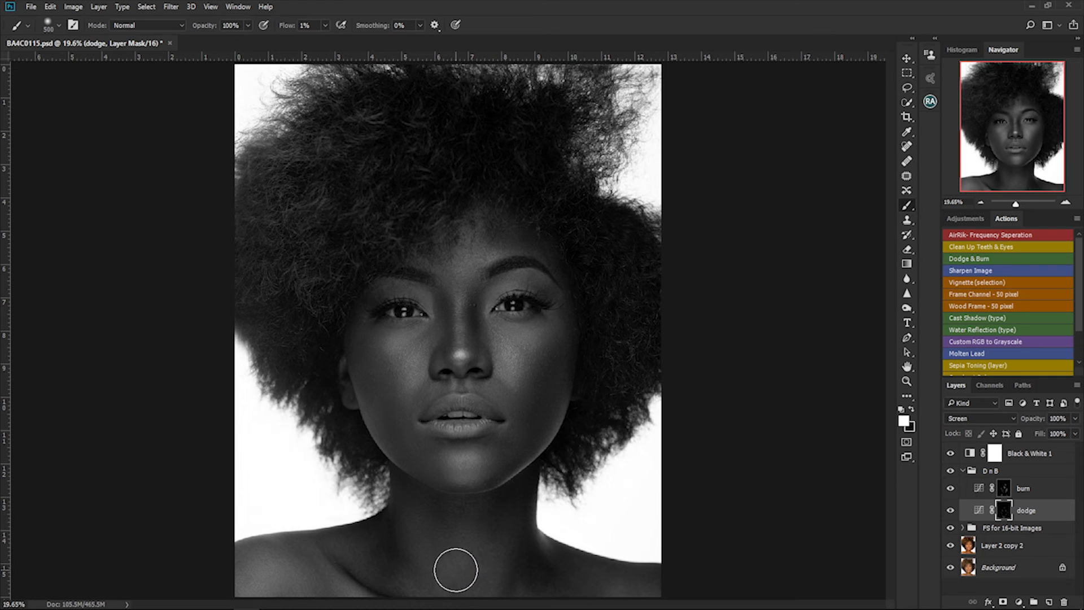
mouse_move(454, 570)
left_mouse_down()
mouse_move(467, 541)
mouse_move(484, 563)
mouse_move(441, 581)
left_mouse_up()
key("bracketleft")
key("bracketleft")
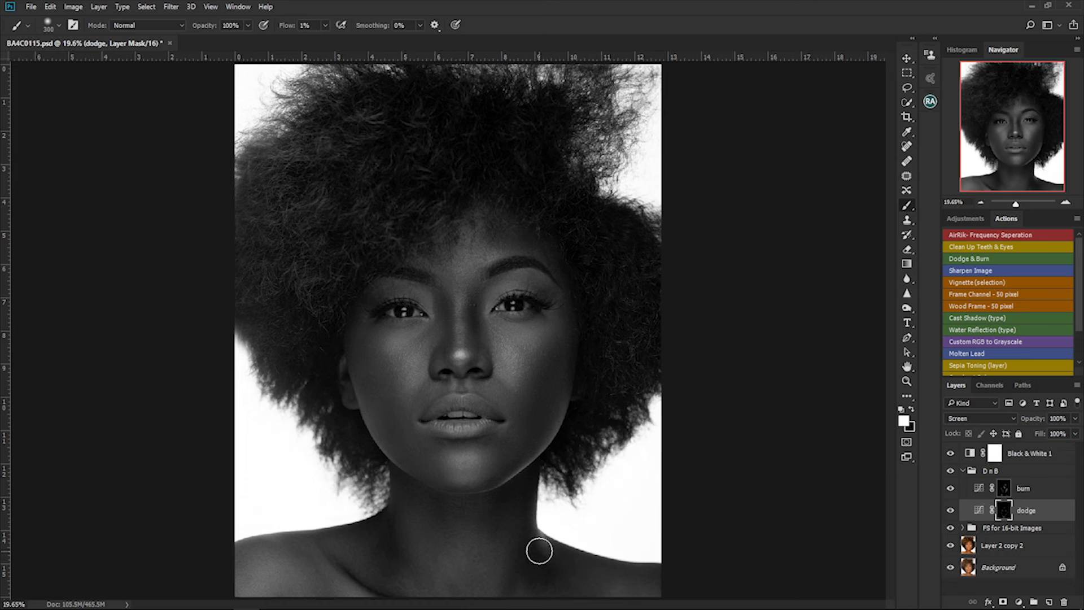
mouse_move(280, 575)
left_mouse_down()
mouse_move(245, 561)
mouse_move(288, 552)
mouse_move(315, 575)
mouse_move(366, 583)
mouse_move(334, 578)
mouse_move(364, 595)
mouse_move(320, 554)
mouse_move(342, 576)
mouse_move(277, 556)
left_mouse_up()
Toggle the visibility of the dodge layer and the D n B group to review the highlights and overall contouring.
left_click(951, 511)
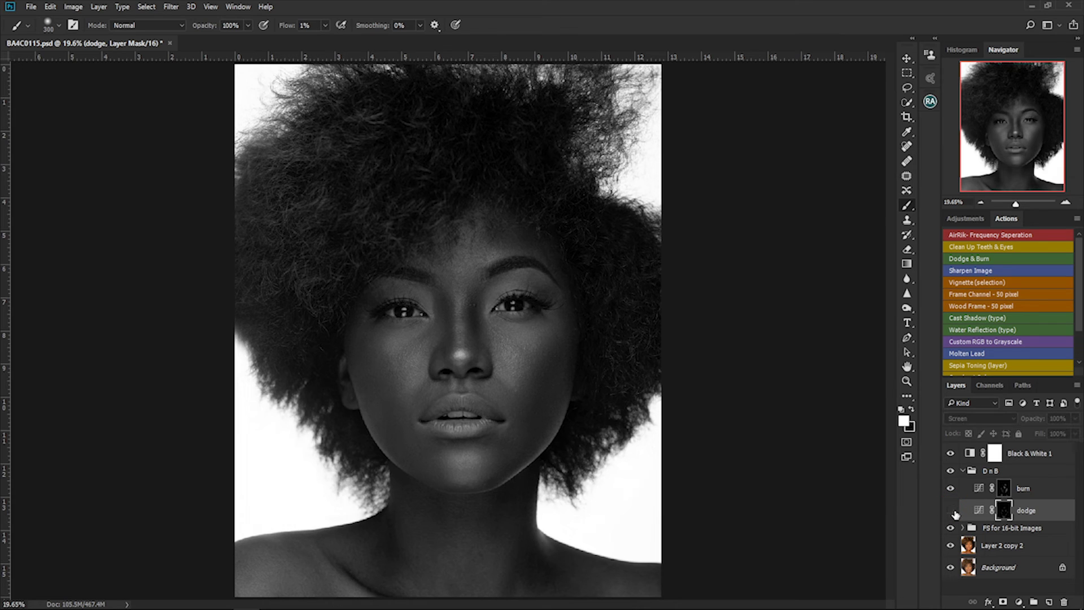
left_click(951, 511)
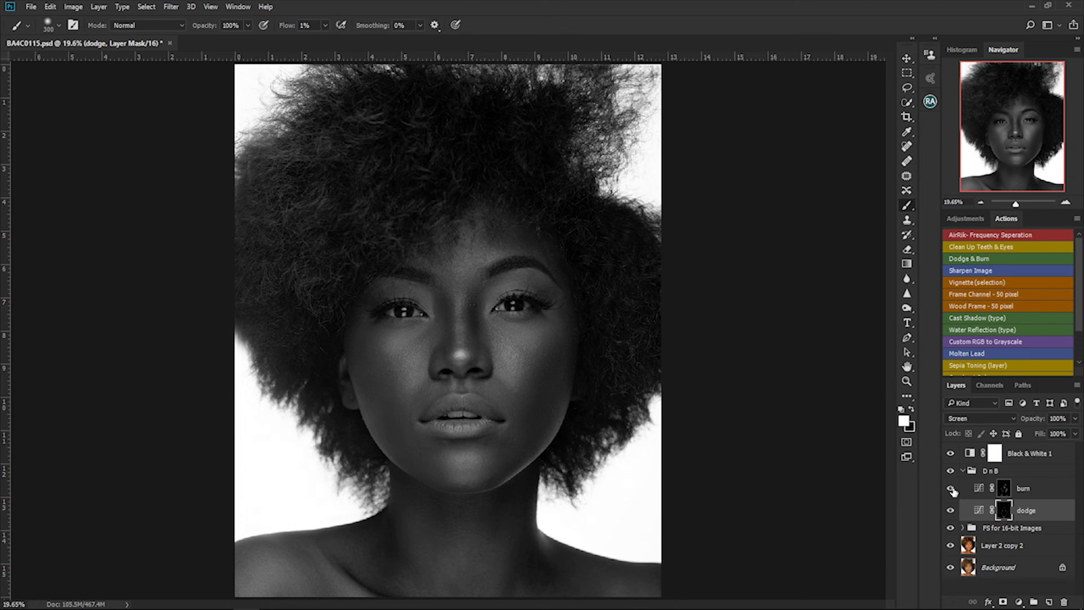
left_click(951, 471)
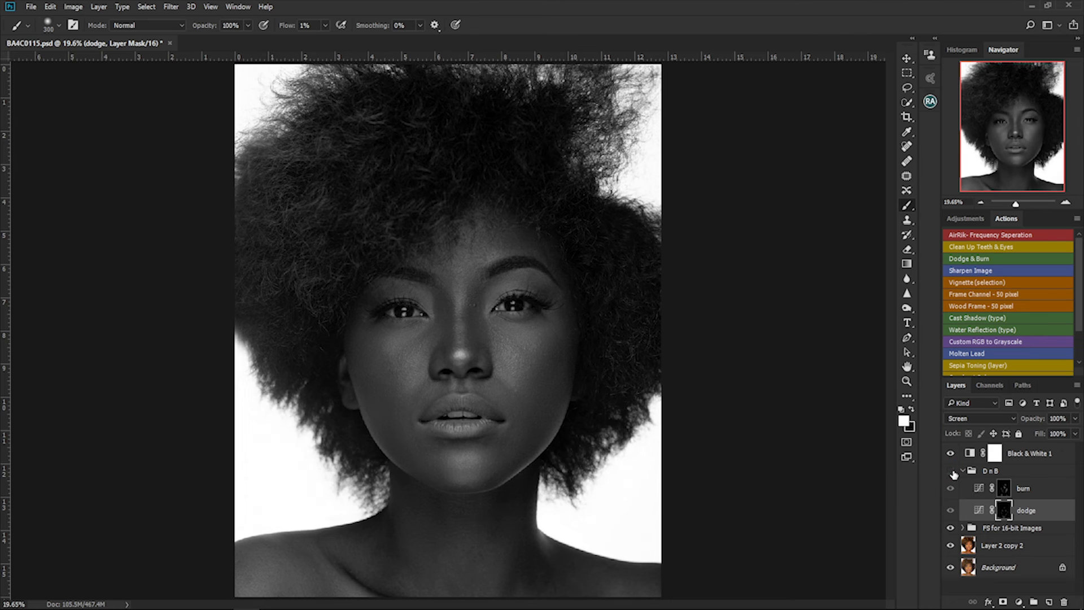
left_click(952, 471)
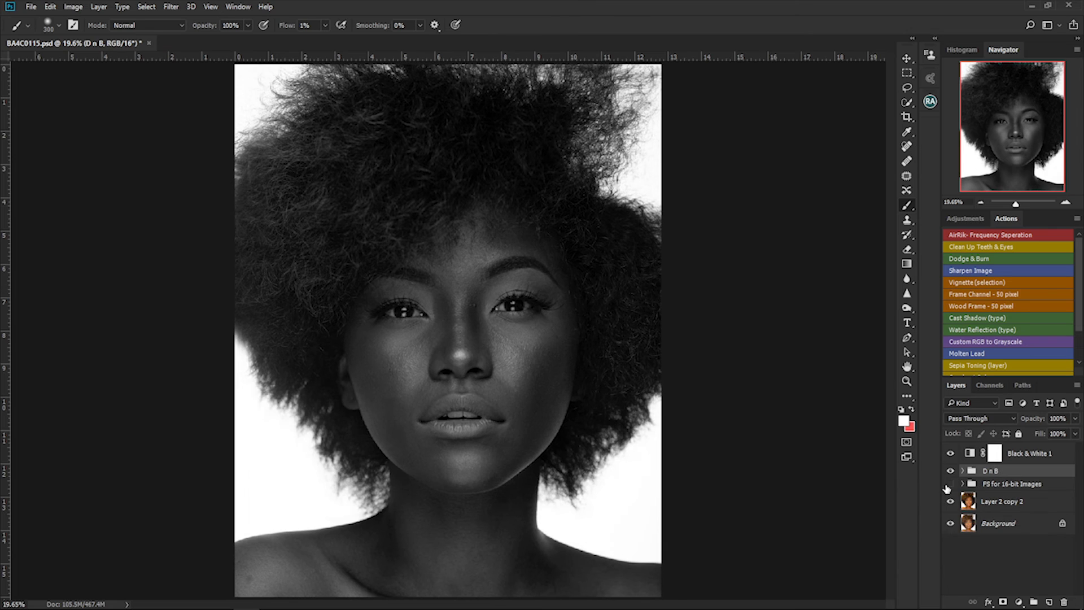
Toggle the FS for 16-bit Images and D n B groups' visibility to compare the retouching stages in black and white.
left_click(951, 484)
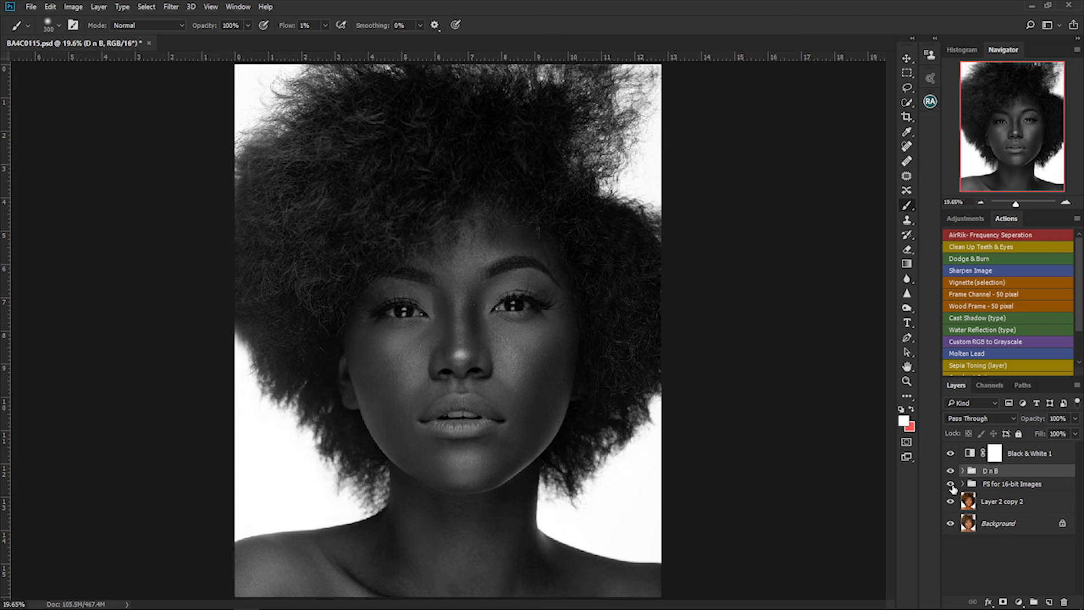
left_click(951, 484)
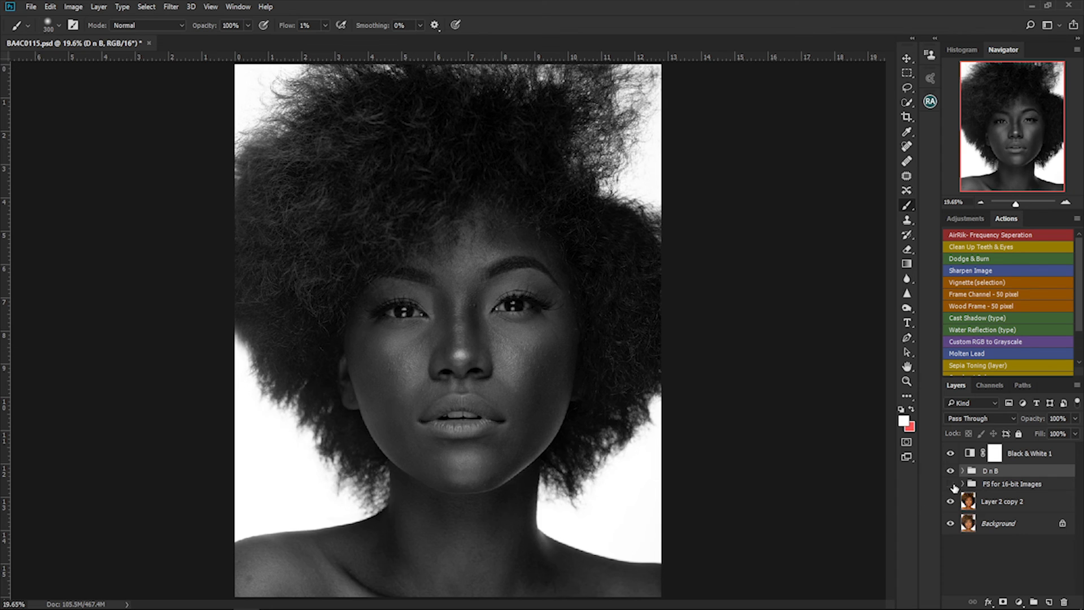
left_click(950, 484)
left_click(951, 487)
left_click(951, 484)
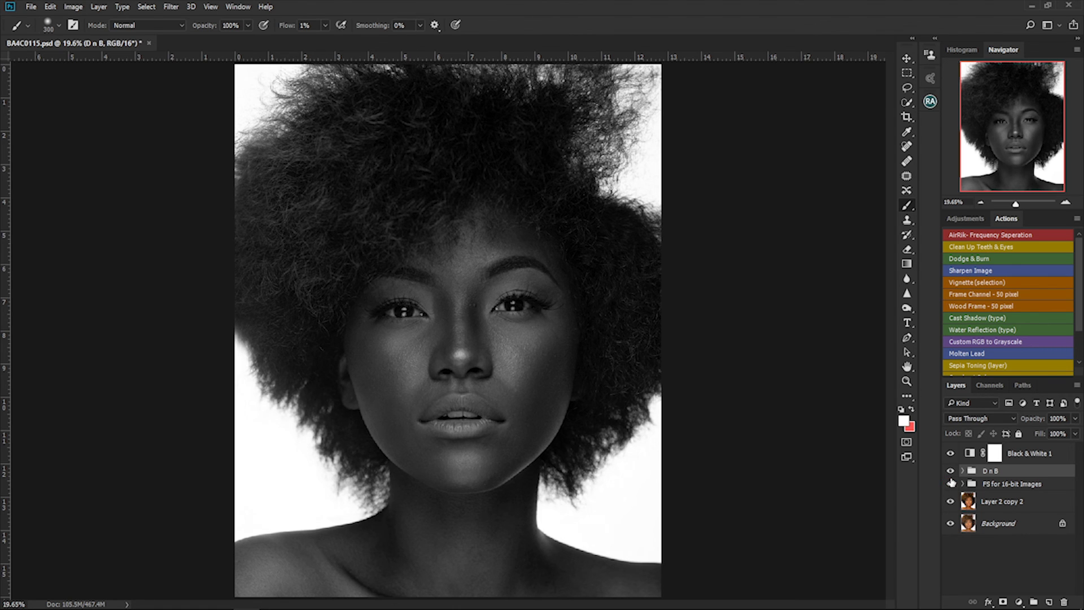
left_click(951, 471)
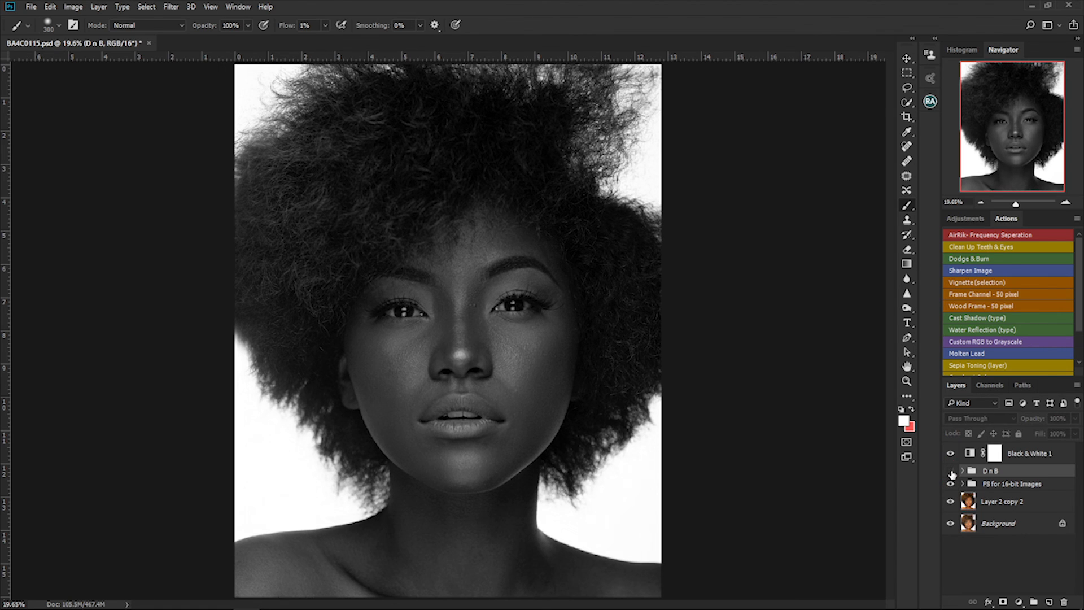
left_click(951, 471)
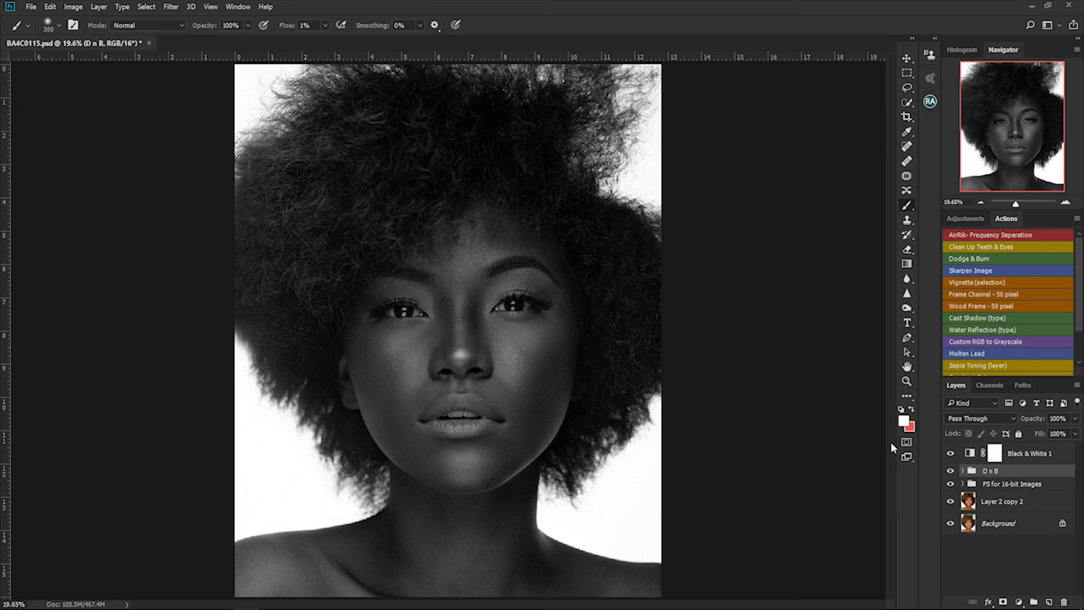
Hide the Black & White 1 layer and toggle the D n B group's visibility to compare the contouring in color.
left_click(951, 454)
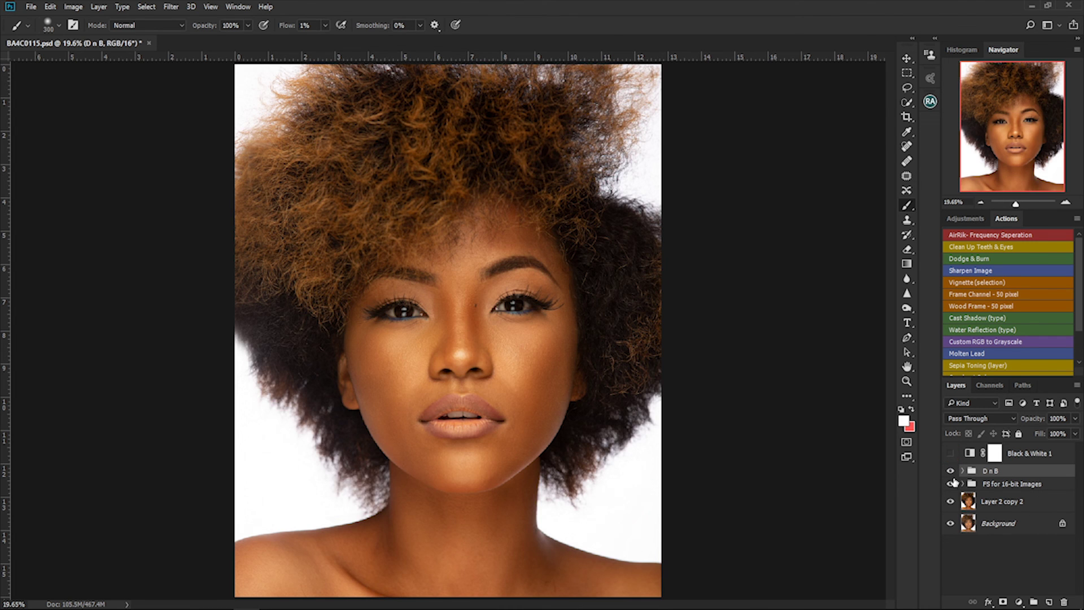
left_click(950, 471)
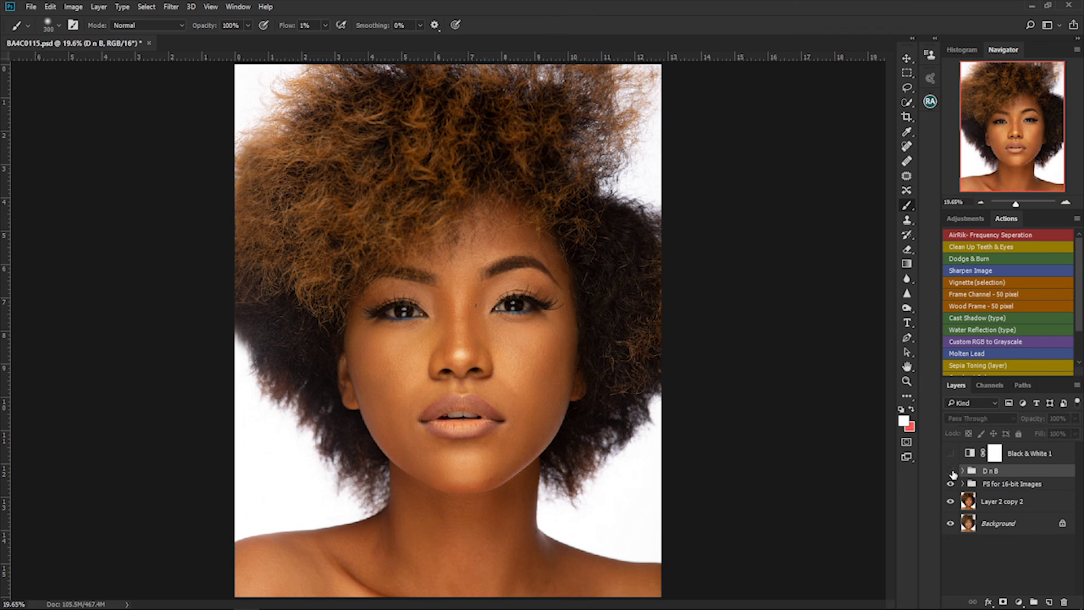
left_click(951, 471)
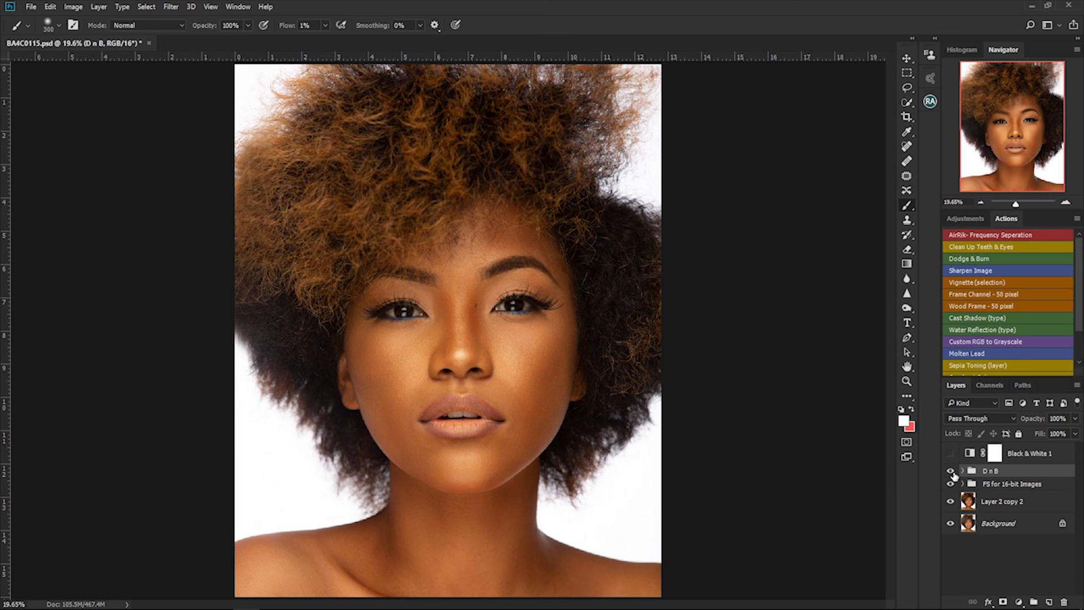
left_click(951, 471)
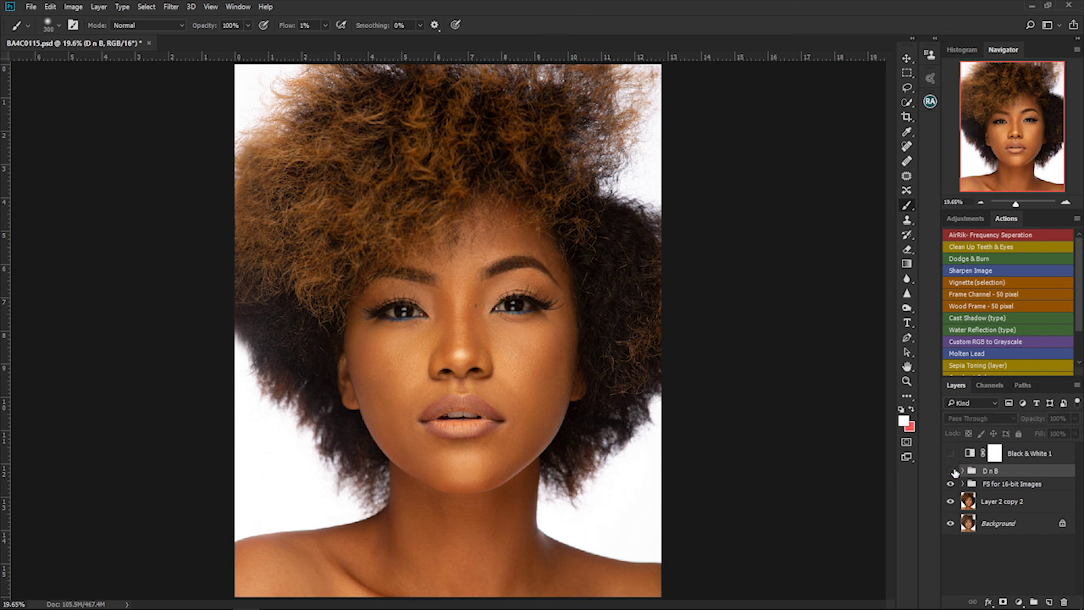
left_click(952, 471)
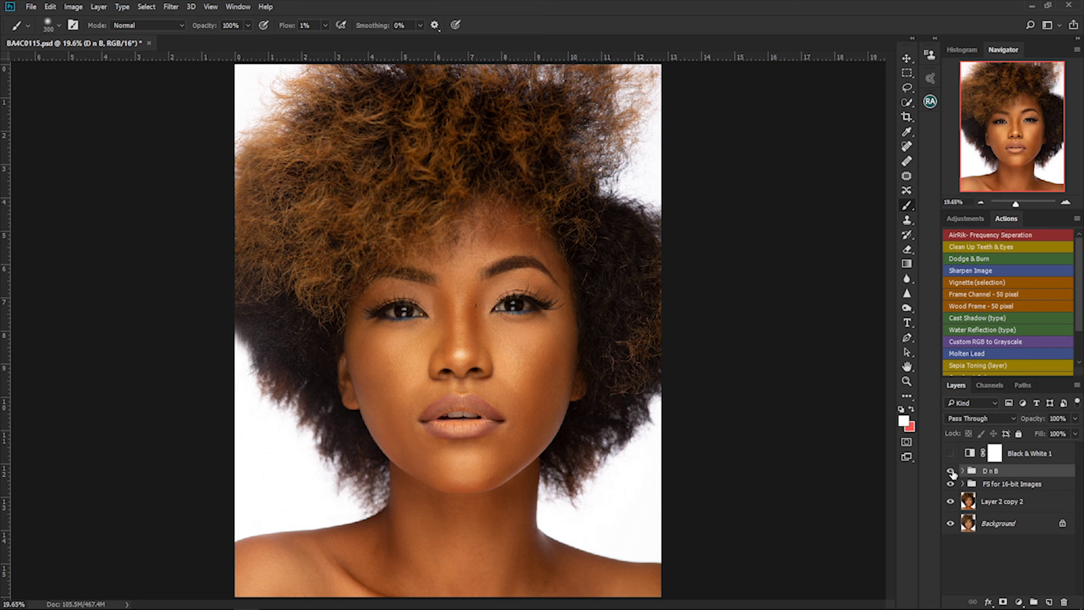
left_click(951, 472)
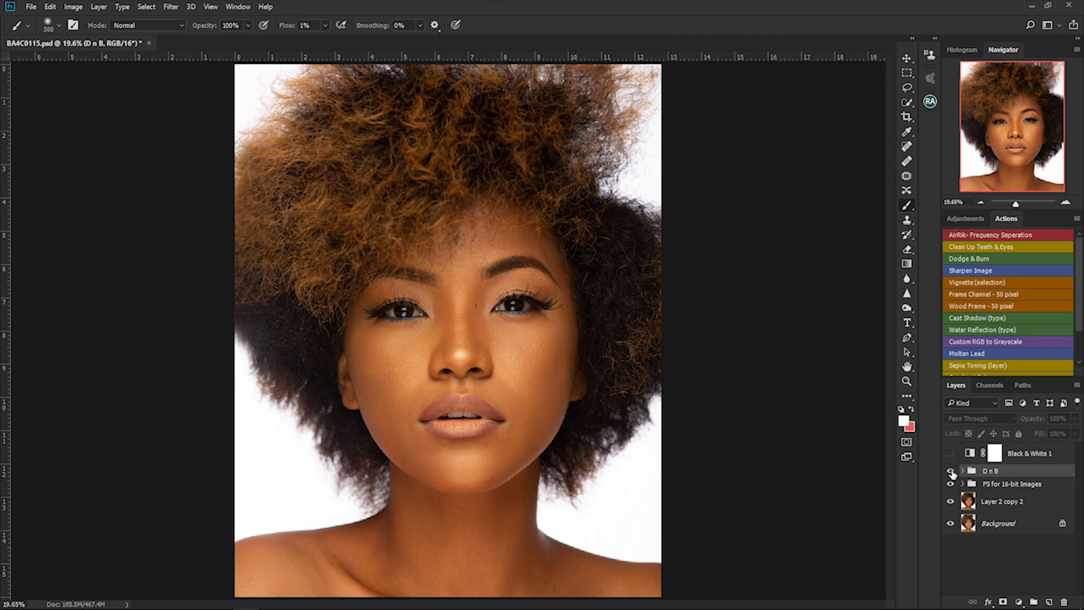
left_click(951, 471)
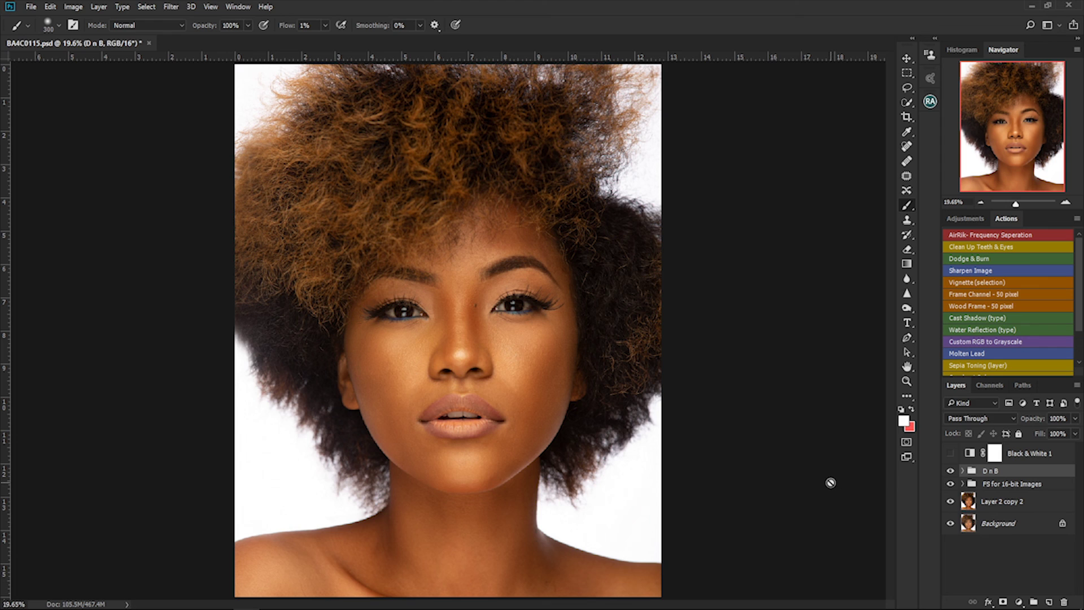